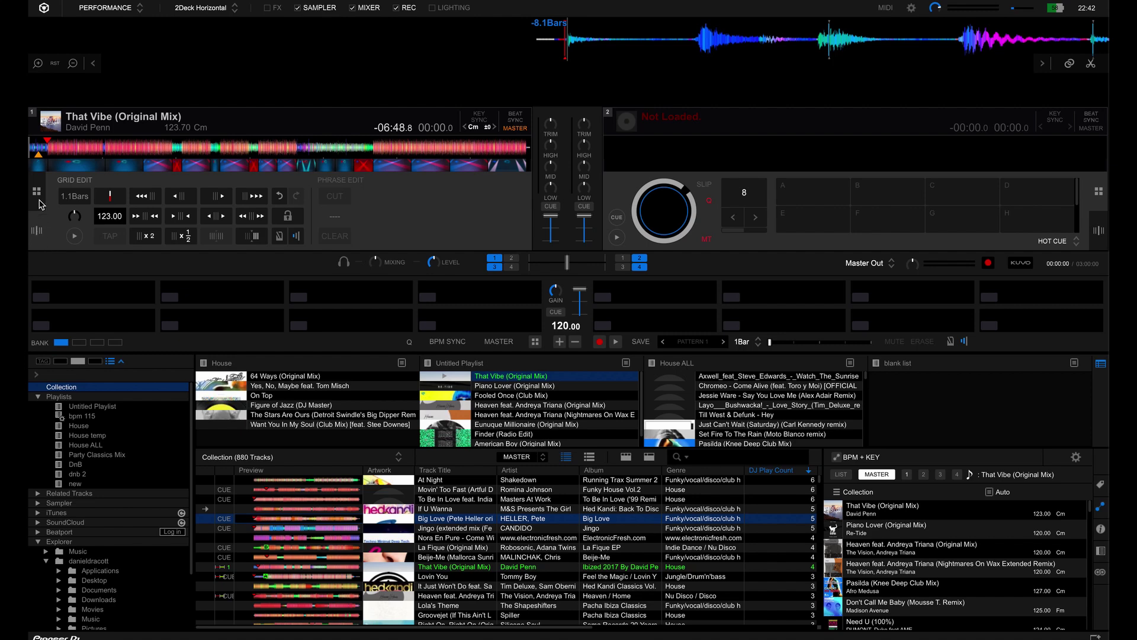
Step: Apply the 123.00 BPM grid tempo to That Vibe, then bring Grid Edit back up on deck 1
left_click(39, 200)
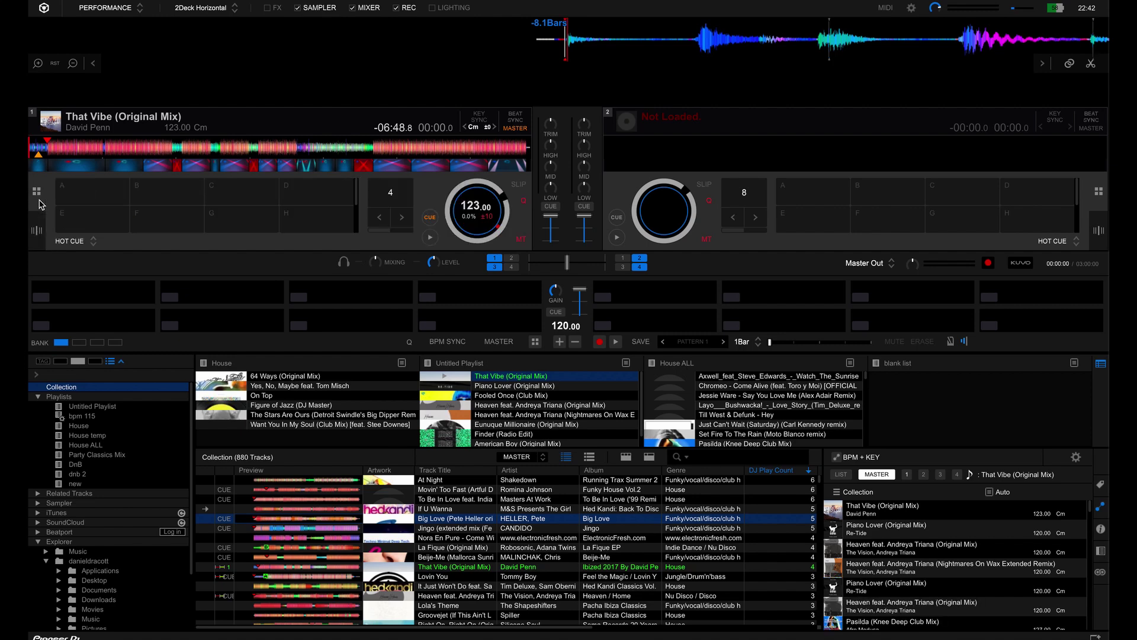
left_click(74, 241)
left_click(42, 235)
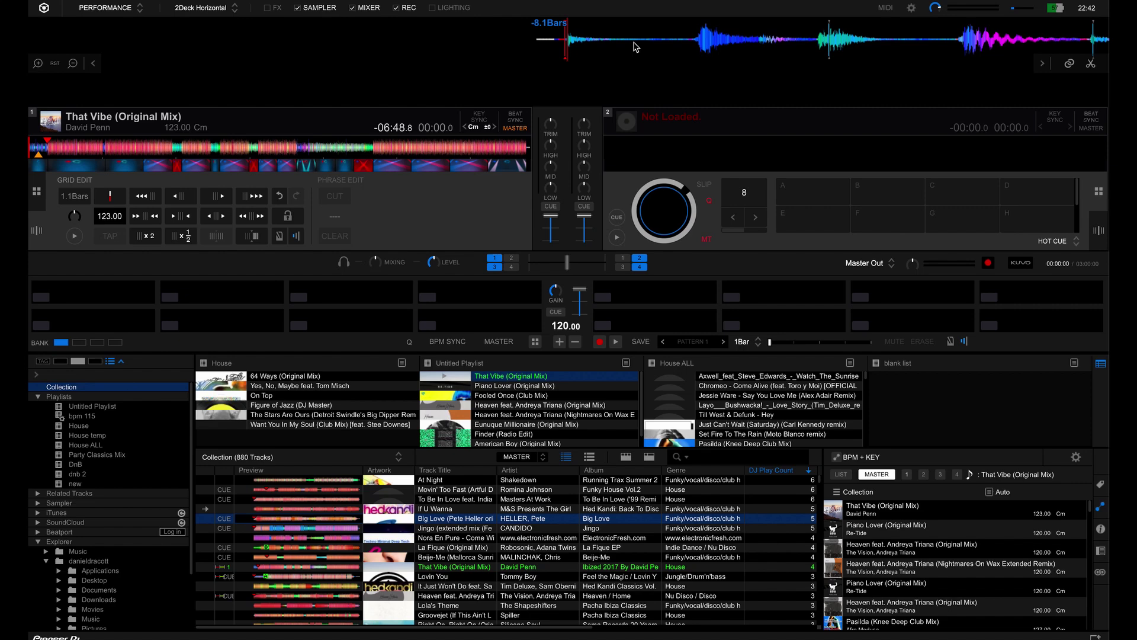
left_click_drag(645, 45, 598, 50)
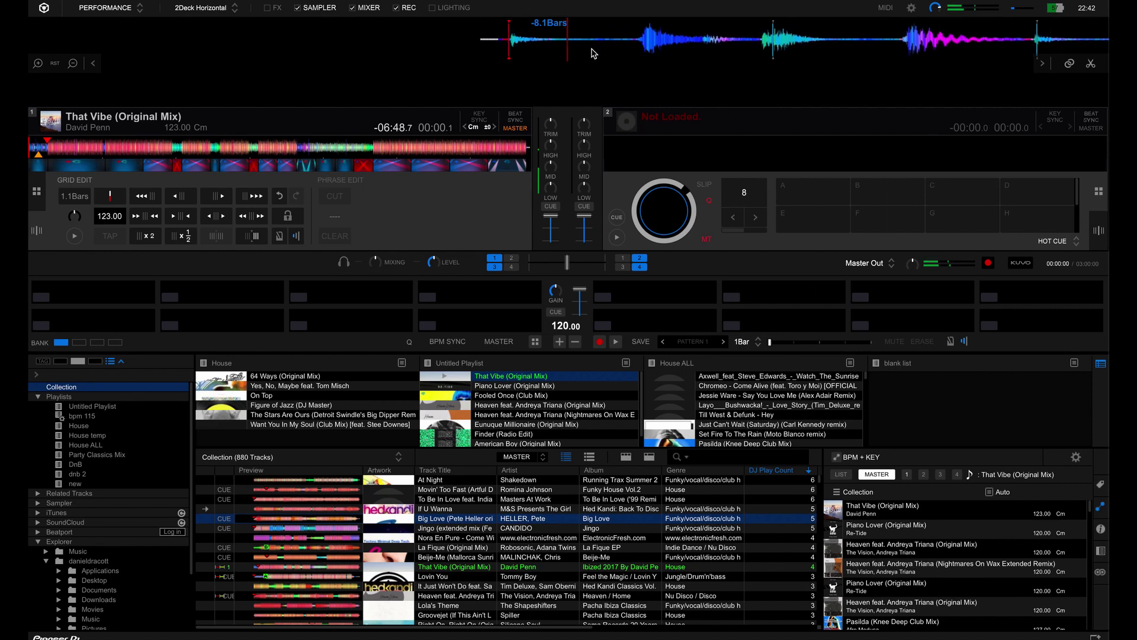
left_click(39, 65)
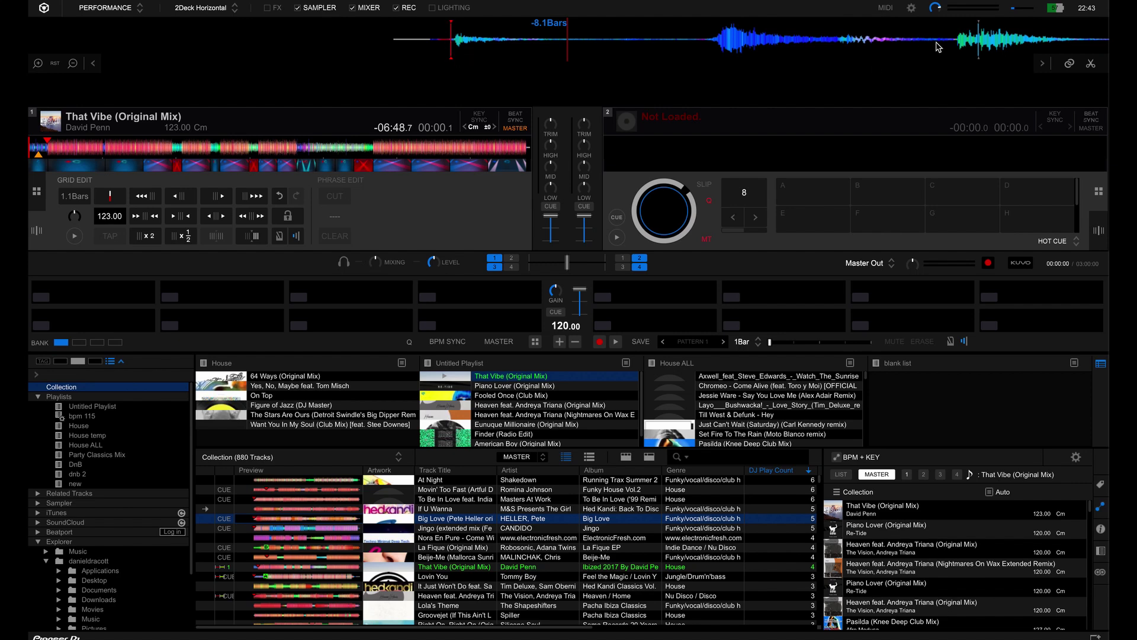
left_click(75, 64)
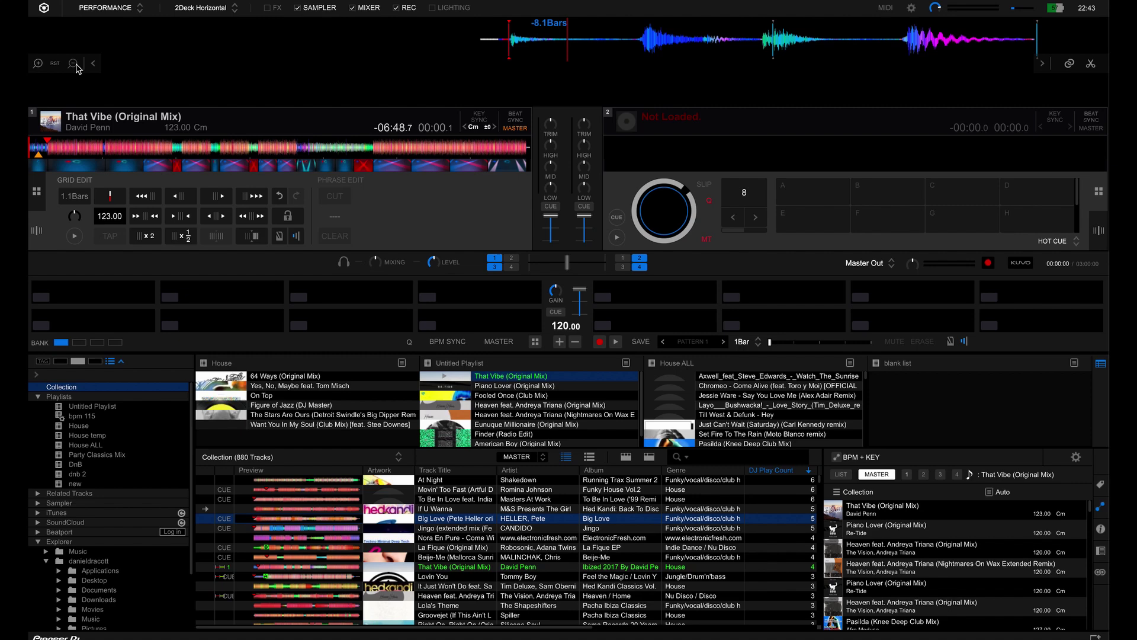
left_click(75, 64)
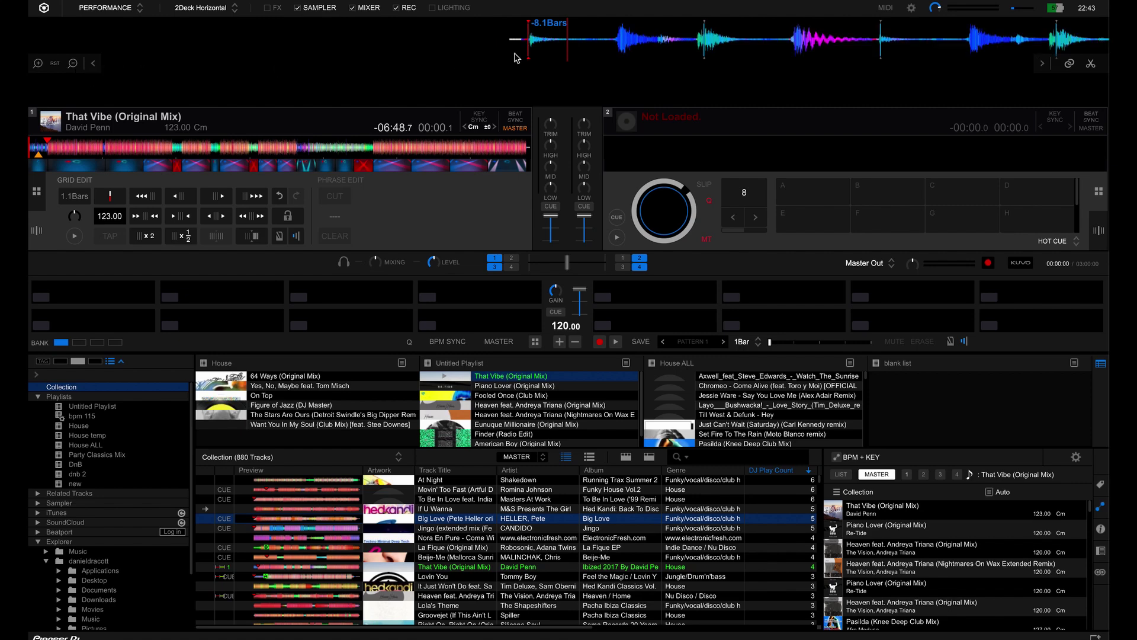
left_click_drag(786, 60, 567, 65)
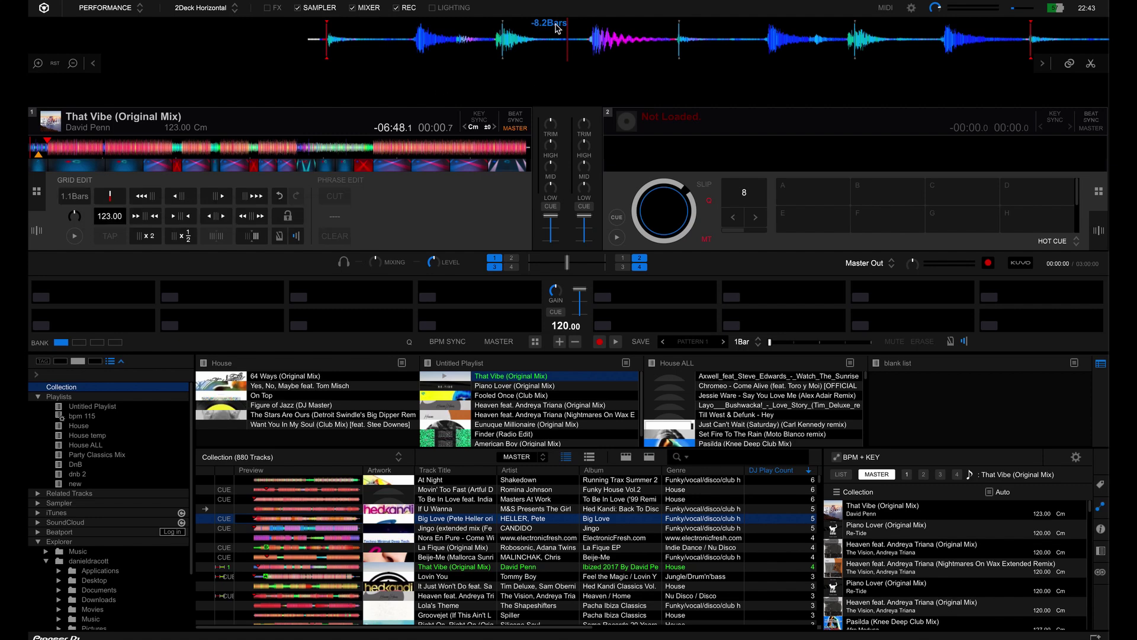
left_click_drag(349, 36, 293, 74)
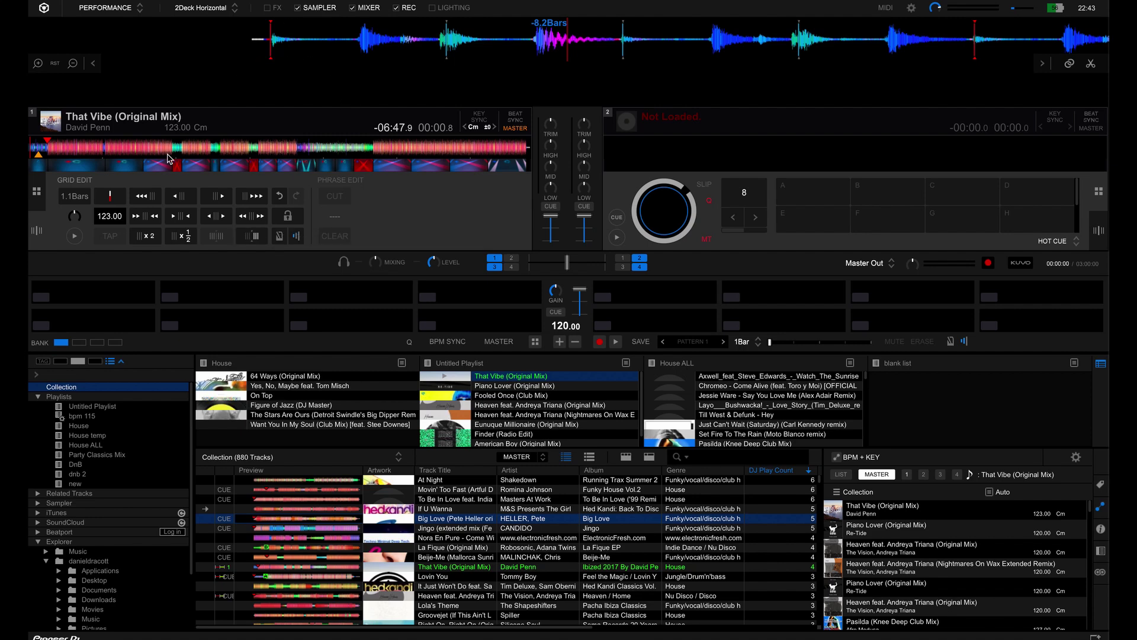
left_click(38, 64)
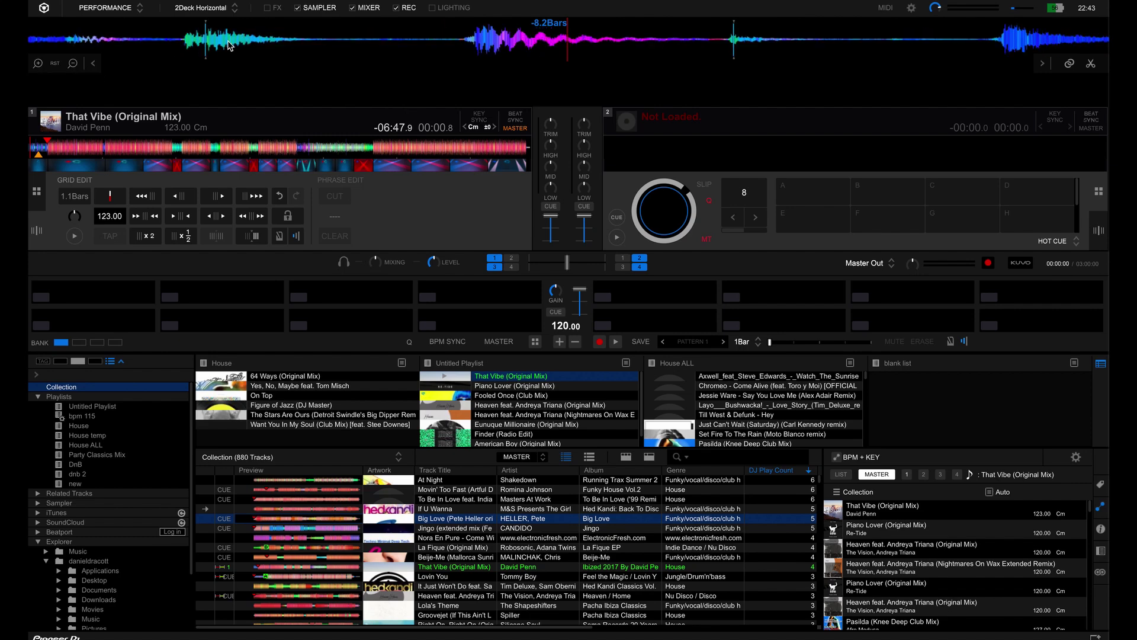
left_click_drag(512, 39, 290, 59)
left_click_drag(216, 48, 348, 48)
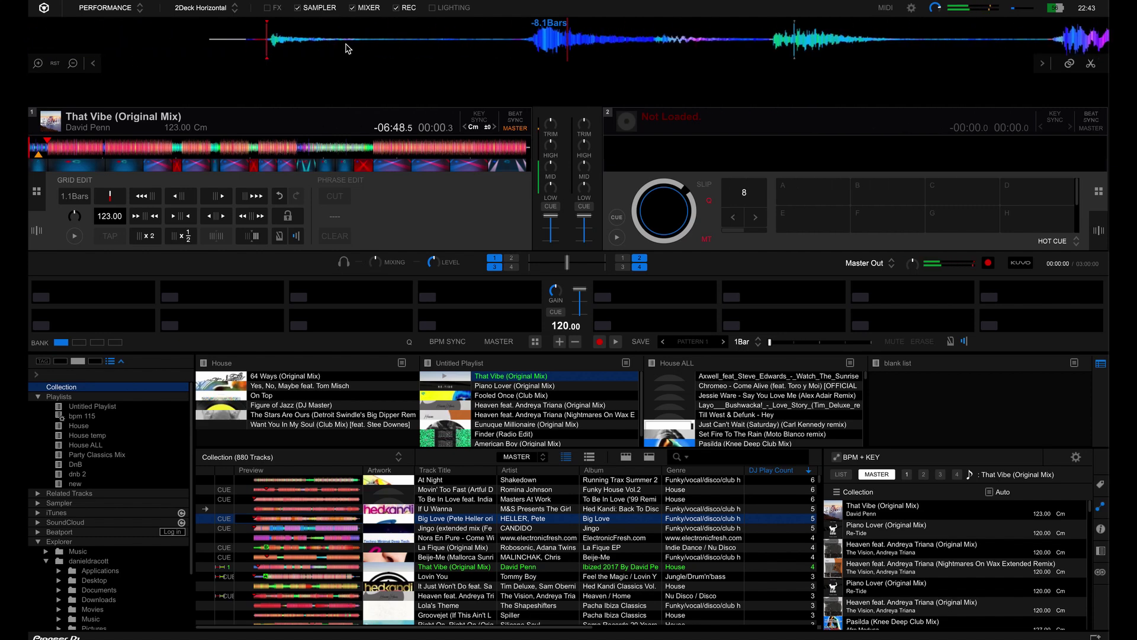
Step: Nudge That Vibe's whole beat grid later and earlier a few times against the waveform's opening beat
left_click(218, 196)
left_click(218, 196)
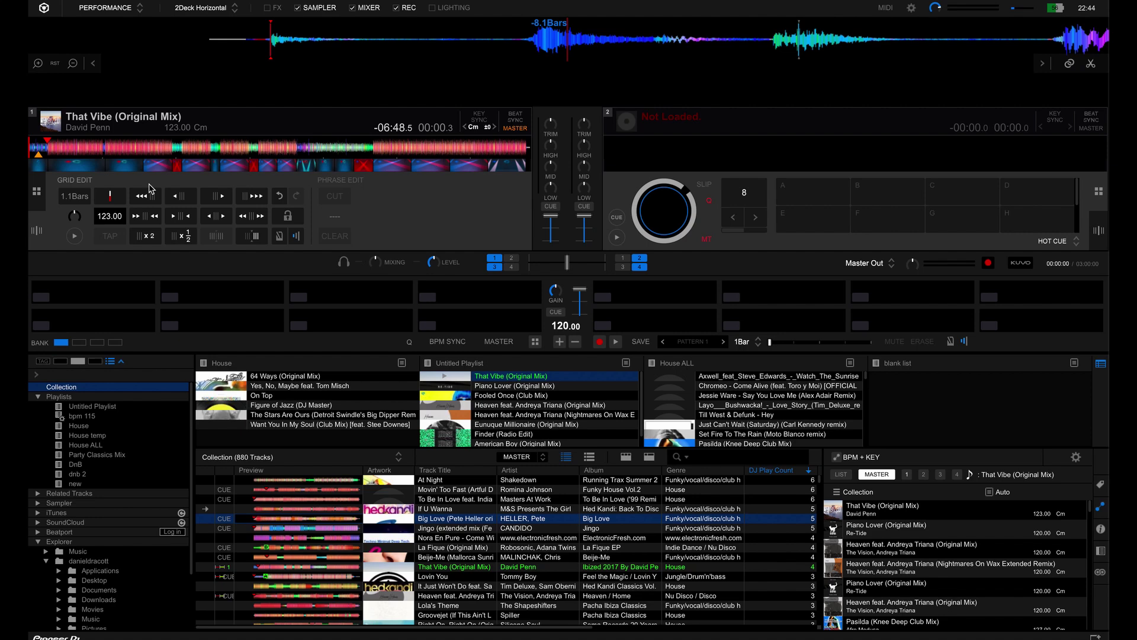
left_click(176, 199)
left_click(176, 200)
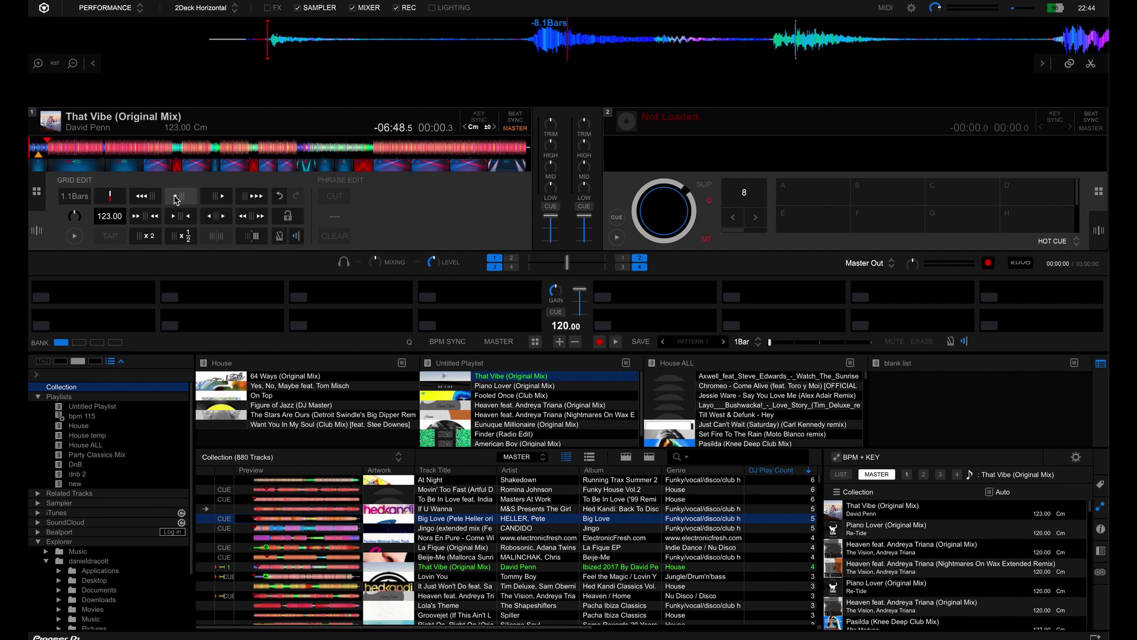
left_click(261, 199)
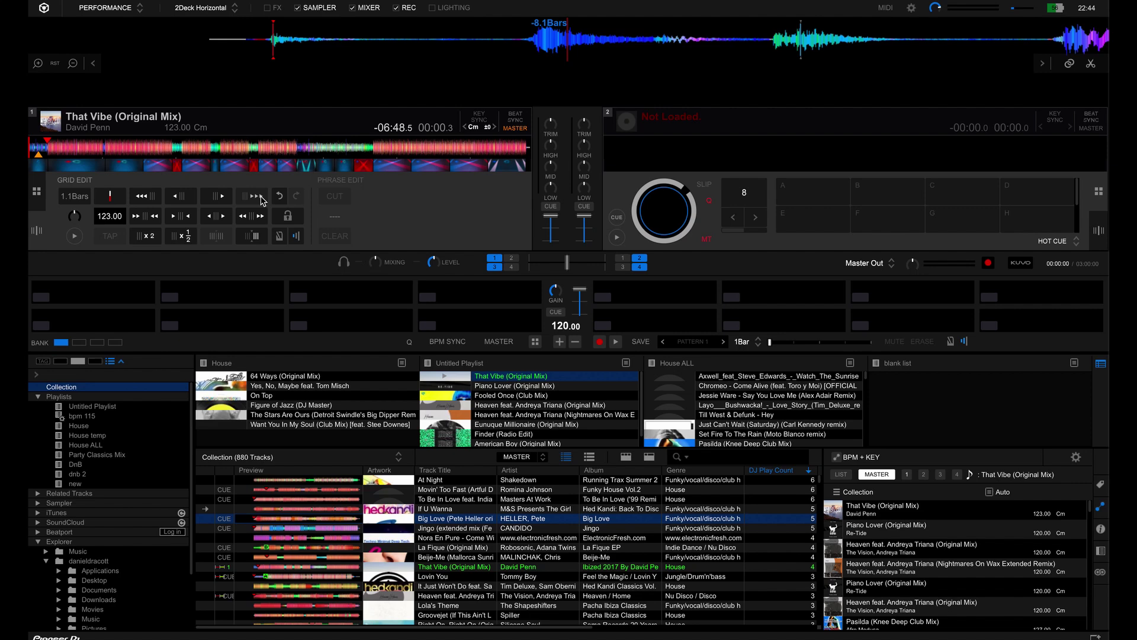
left_click(261, 199)
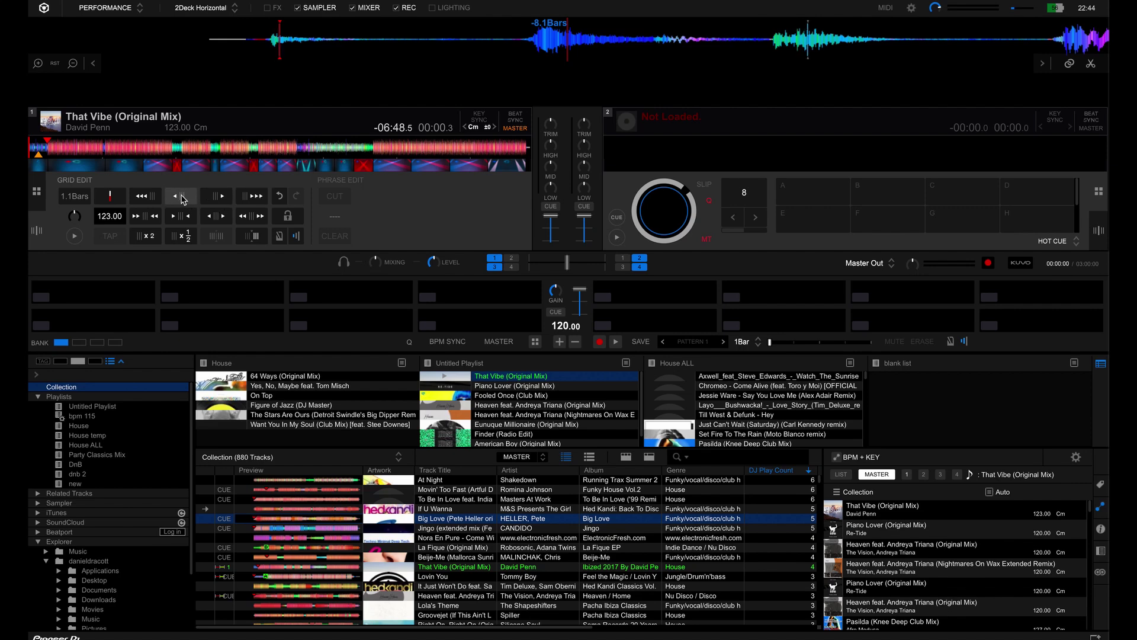
left_click(159, 199)
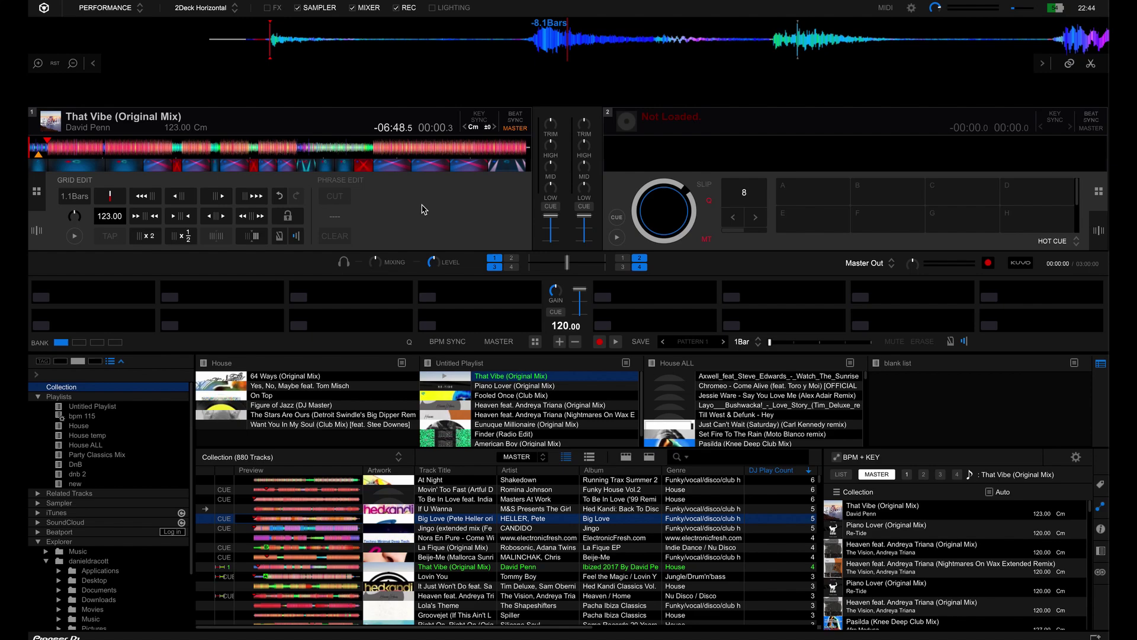
Step: Switch to the Beatport page for That Vibe (Original Mix), which lists 123 BPM and key C maj
key("ctrl+Right")
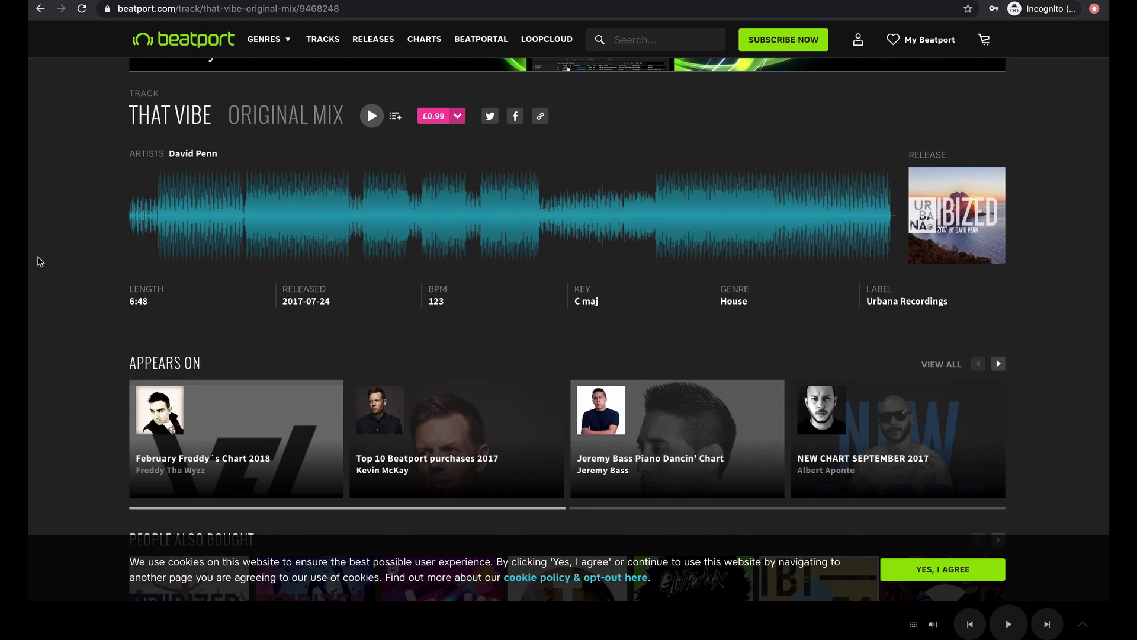
Step: Back in Rekordbox, halve That Vibe's grid tempo, zoom out, then double it back to 123.00 BPM
key("ctrl+Left")
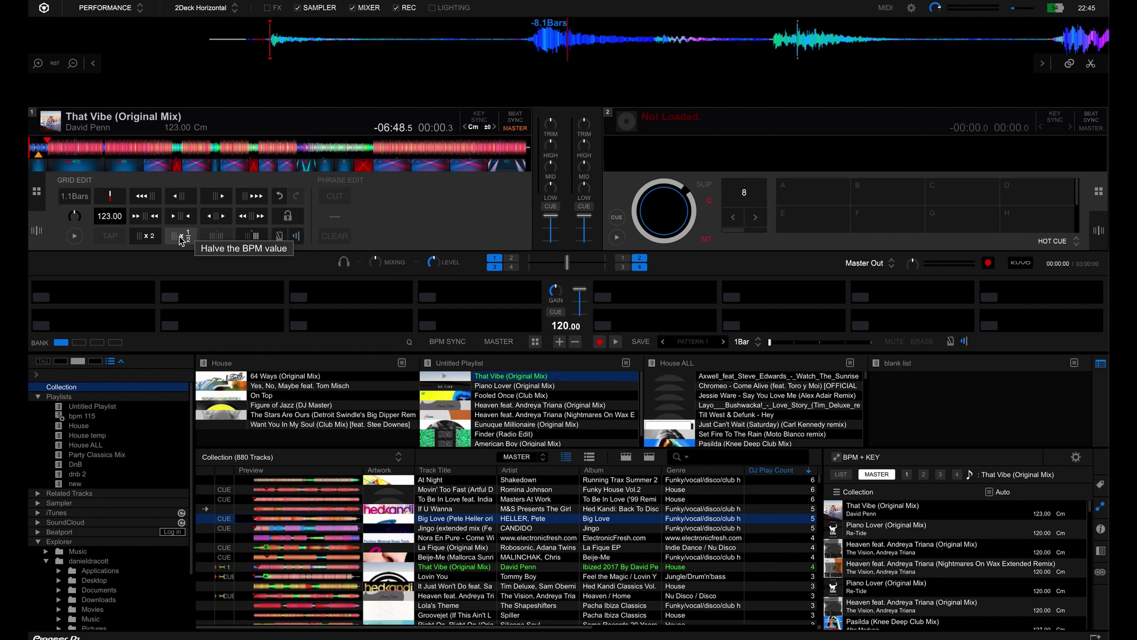
left_click(181, 238)
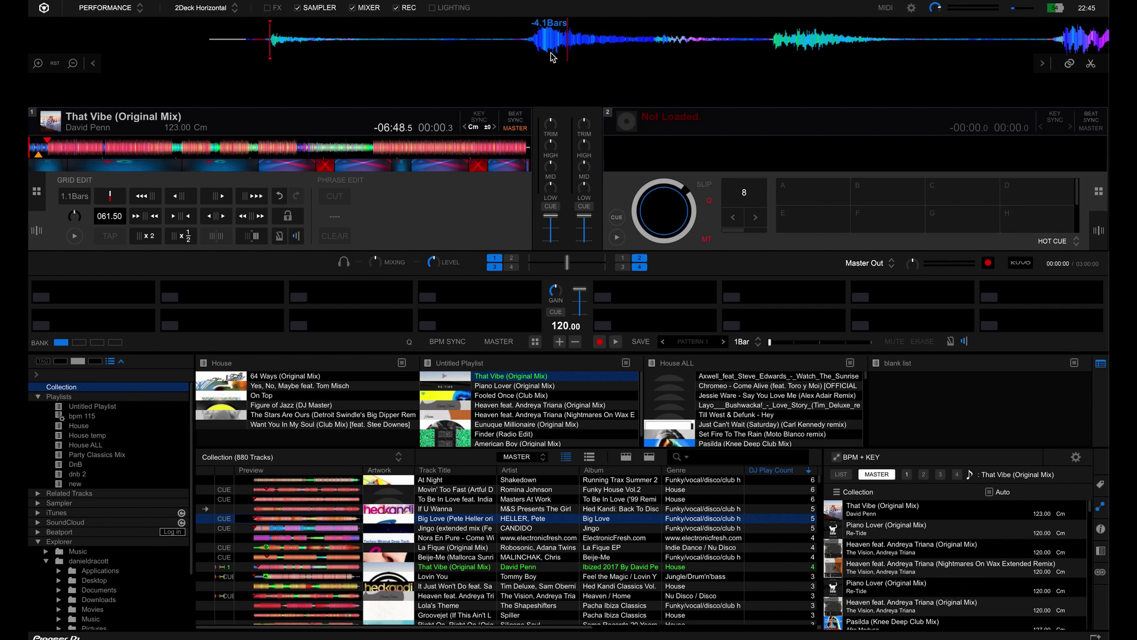
left_click(73, 64)
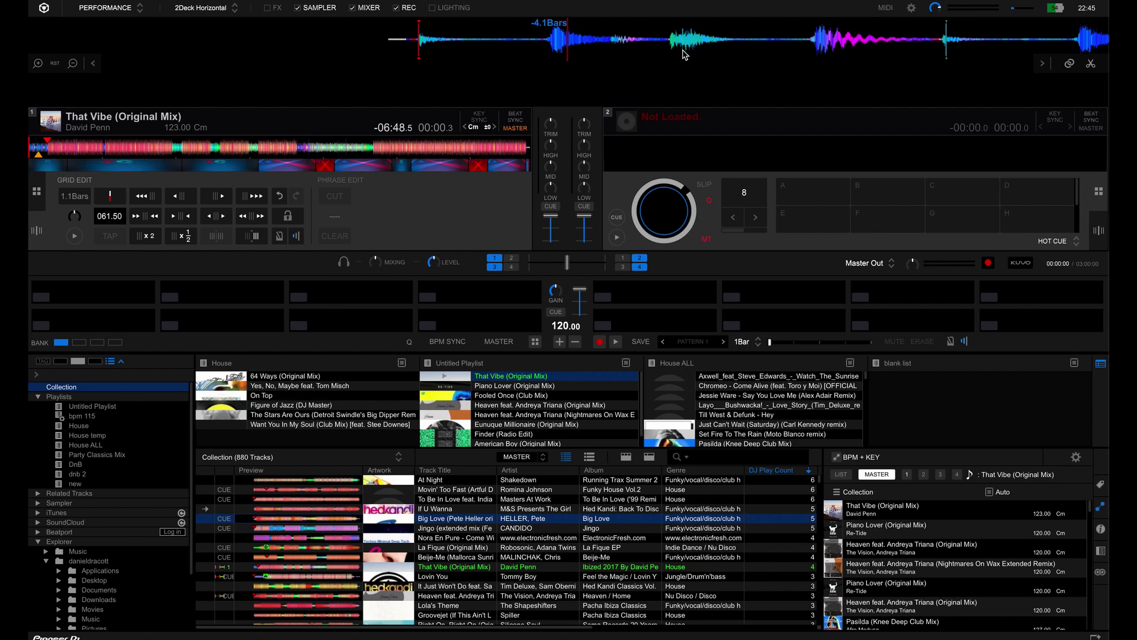
left_click(148, 237)
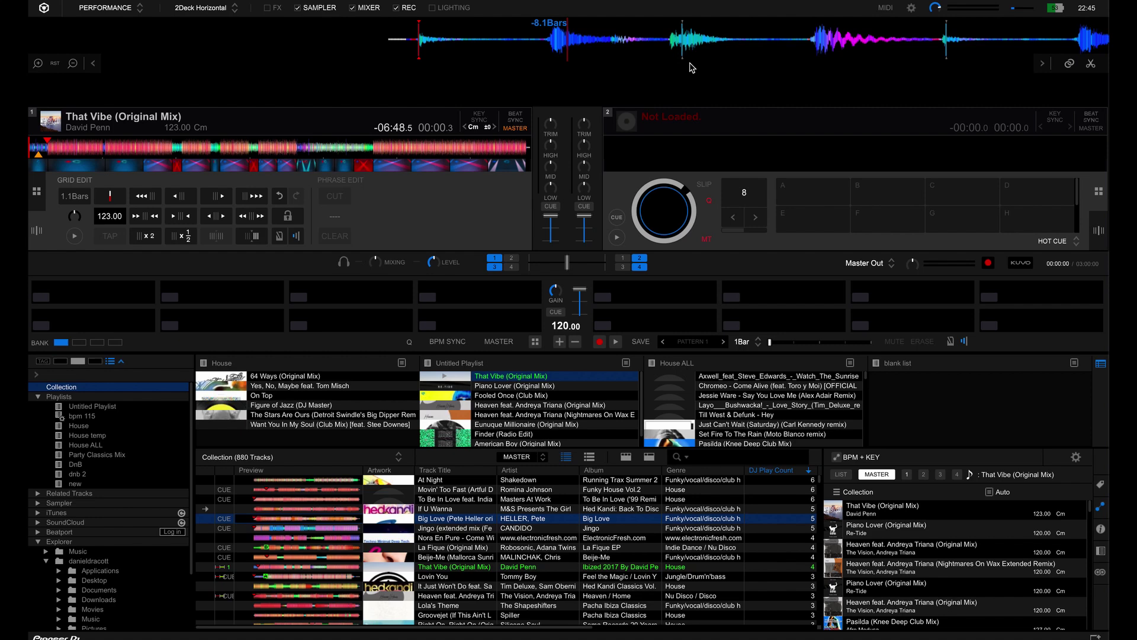
Step: Scrub toward the track start and shift That Vibe's whole beat grid slightly earlier
left_click_drag(711, 57, 625, 58)
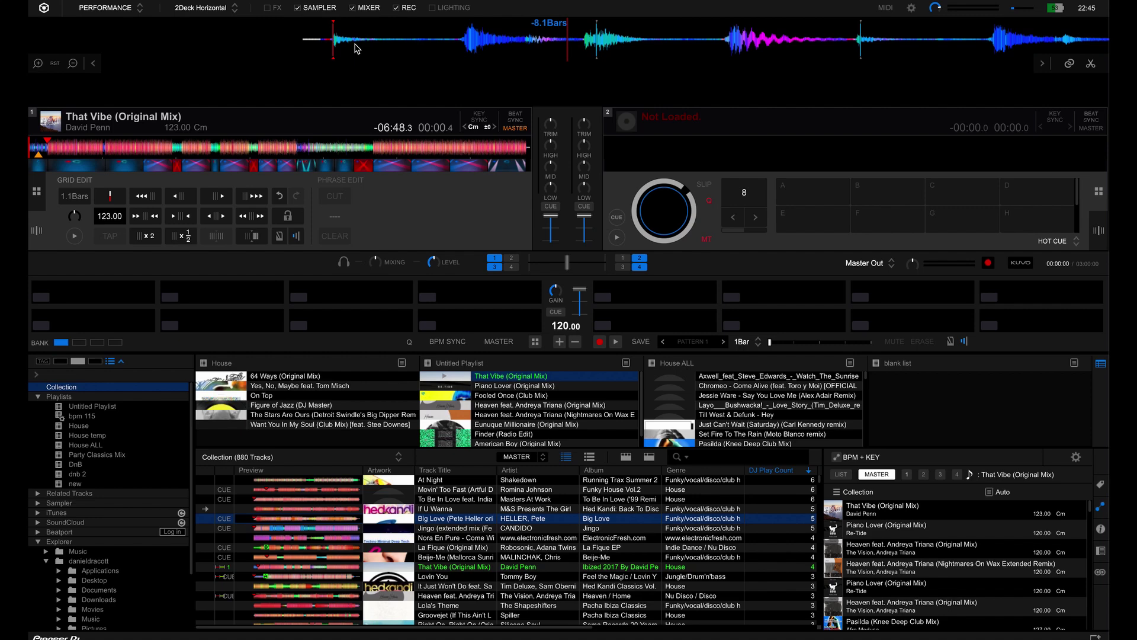
left_click_drag(364, 43, 503, 43)
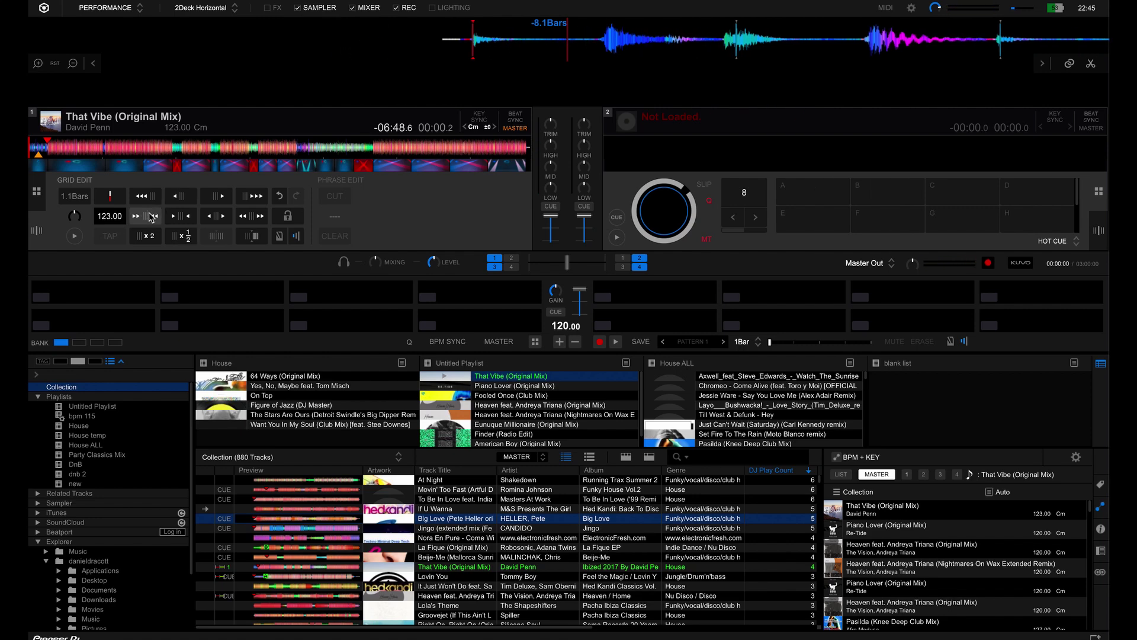
left_click(152, 201)
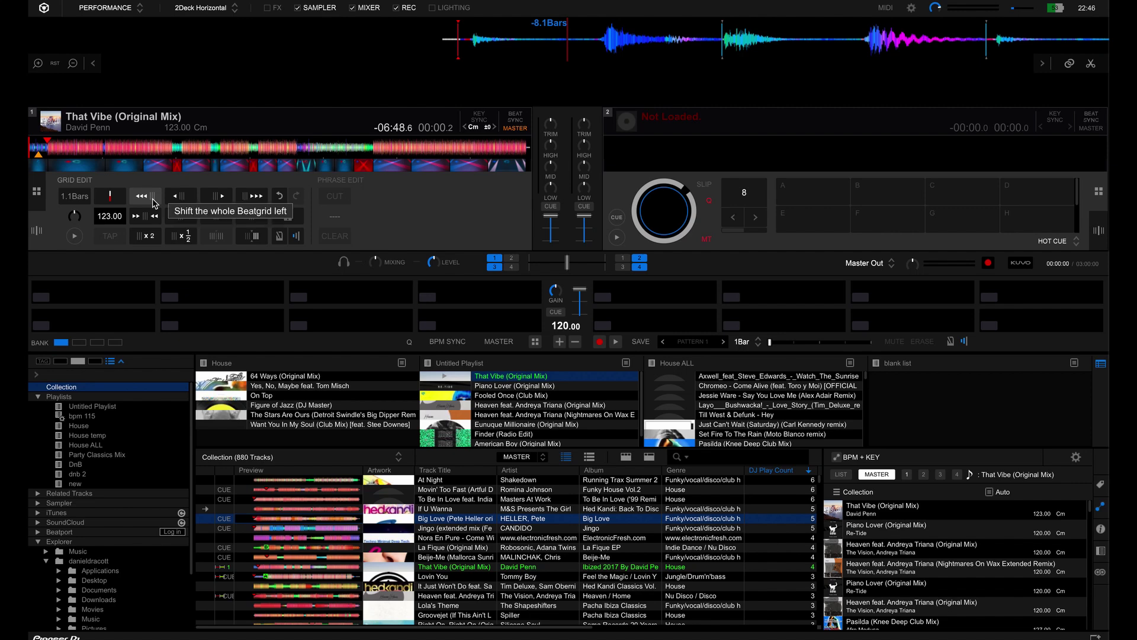
Step: Zoom in, put the playhead on the first kick, and make it the bar 1.1 downbeat
left_click_drag(472, 46, 571, 35)
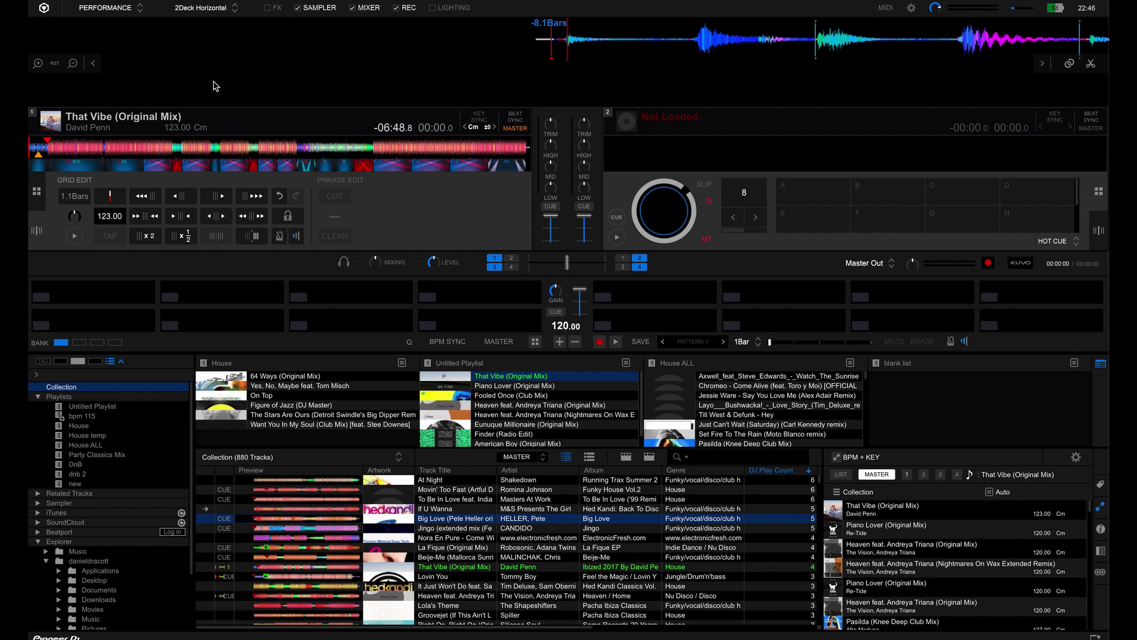
left_click(38, 63)
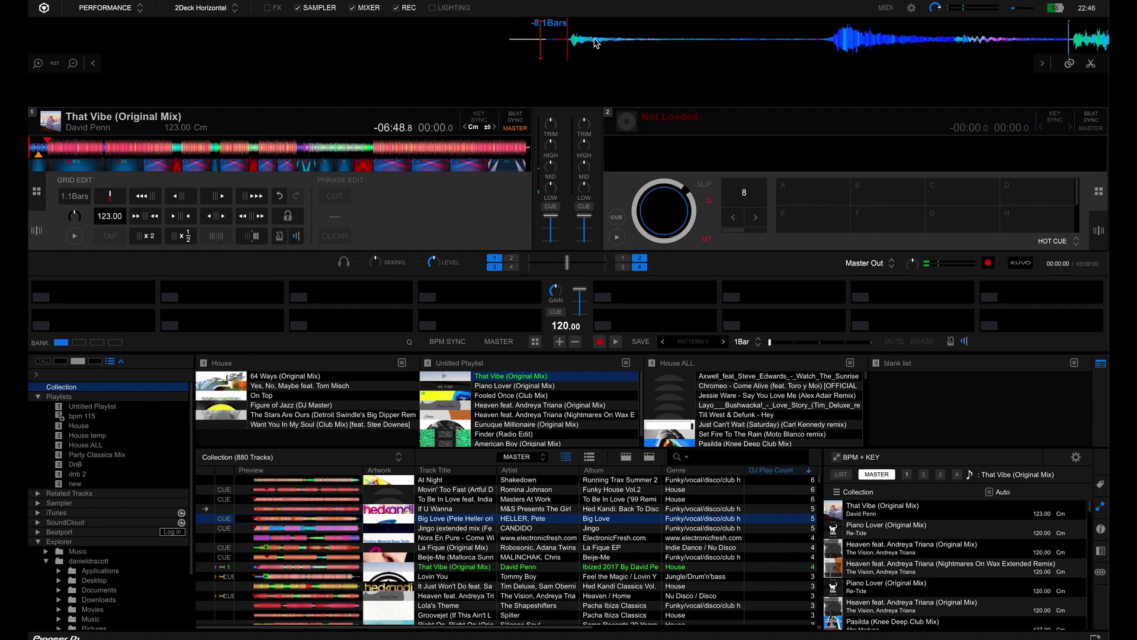
left_click_drag(590, 42, 593, 44)
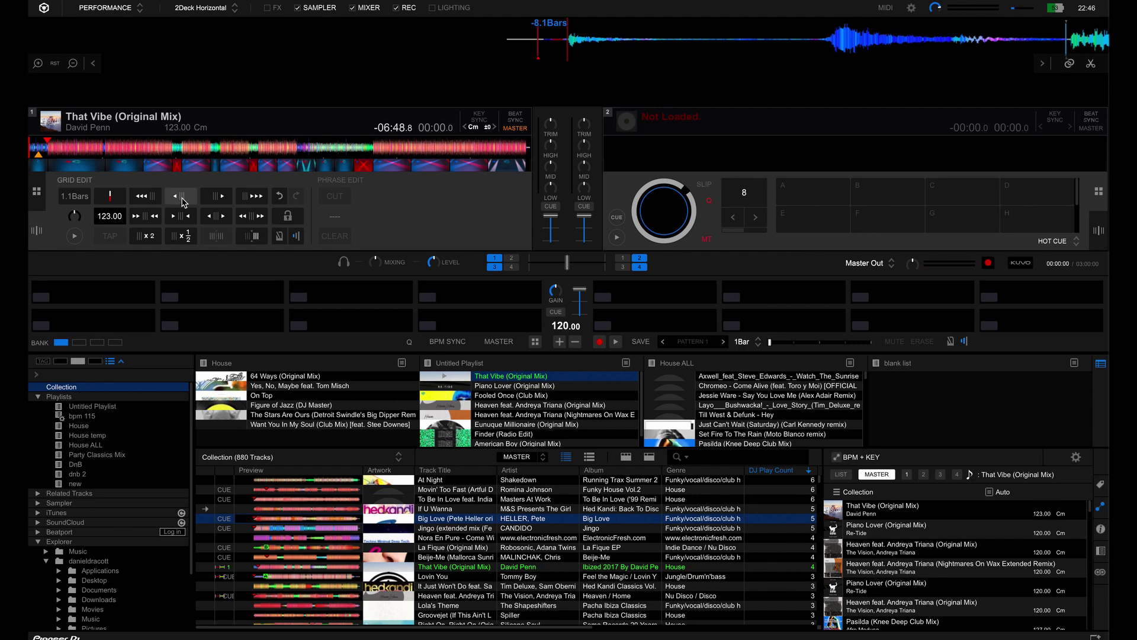
left_click(110, 196)
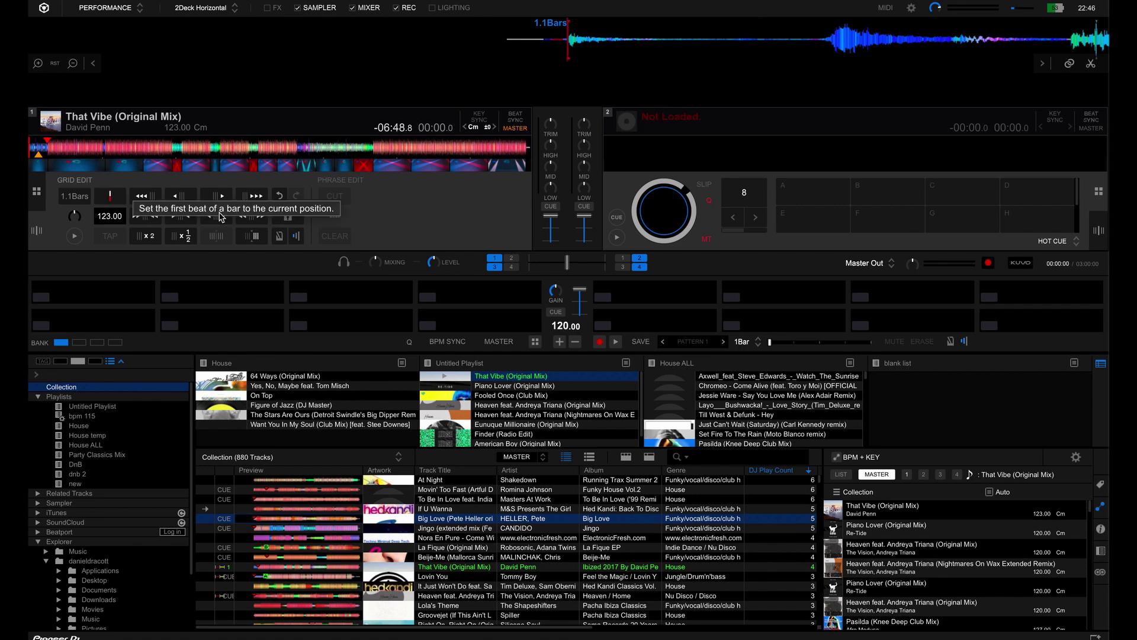
left_click_drag(905, 37, 704, 35)
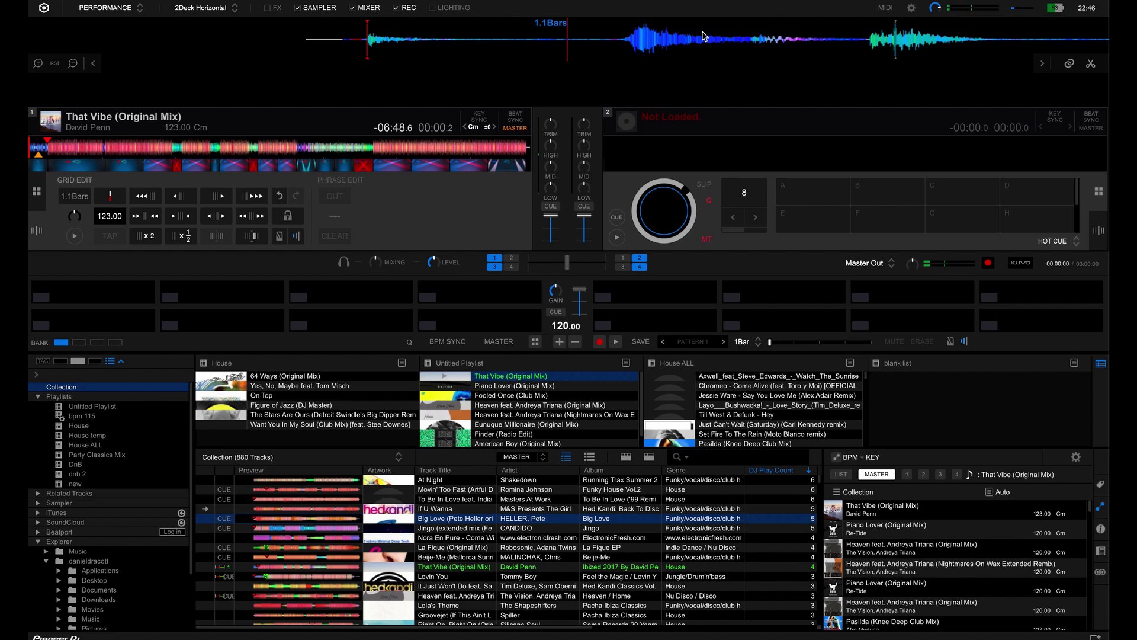
Step: Play That Vibe and tap TAP along with the kick until the grid reads 123.25 BPM, then stop
left_click(72, 63)
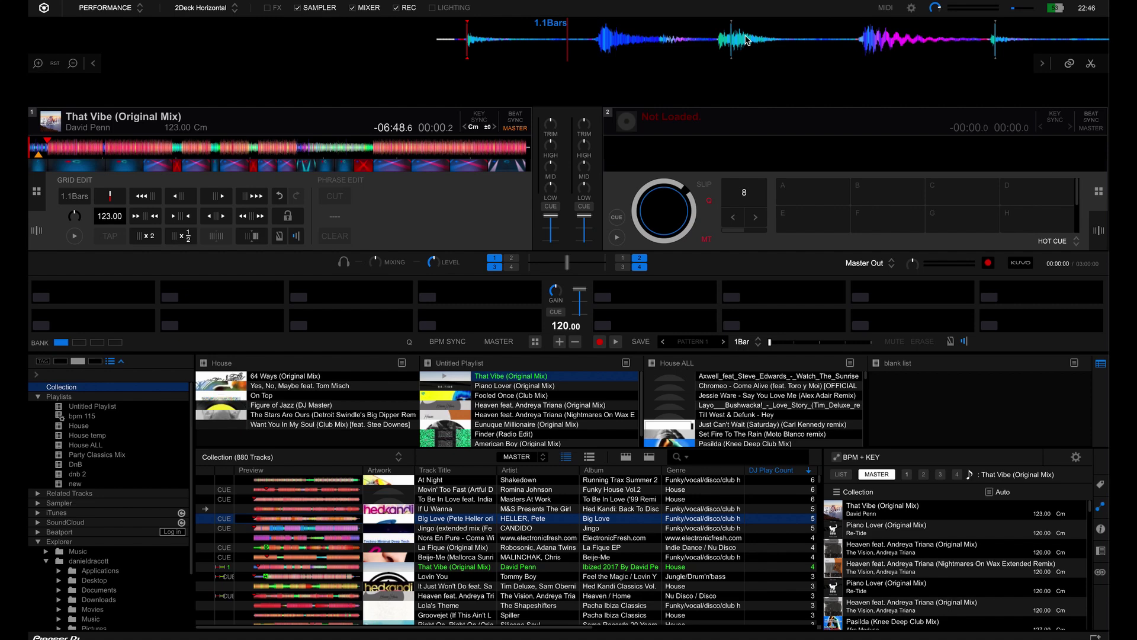
left_click_drag(853, 41, 801, 43)
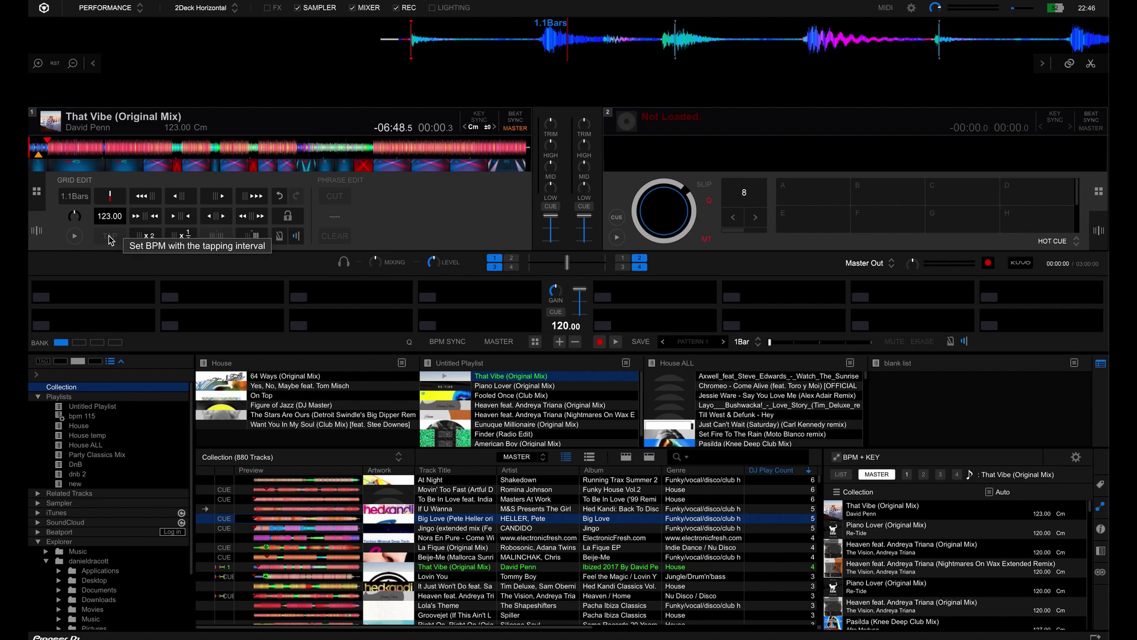
left_click(75, 237)
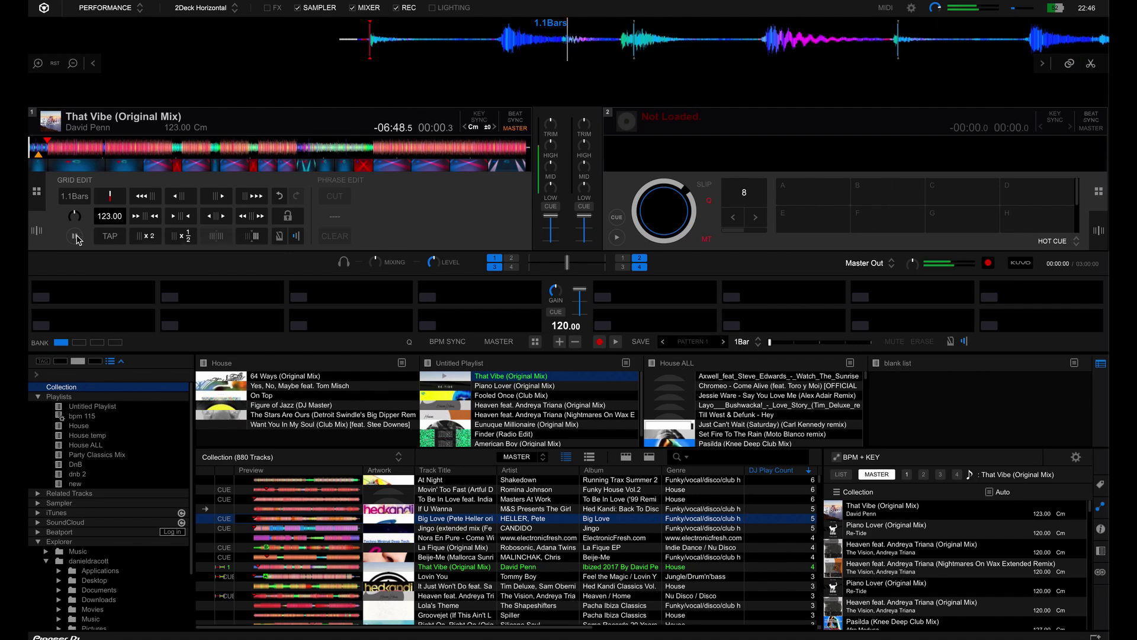
left_click(107, 240)
left_click(106, 240)
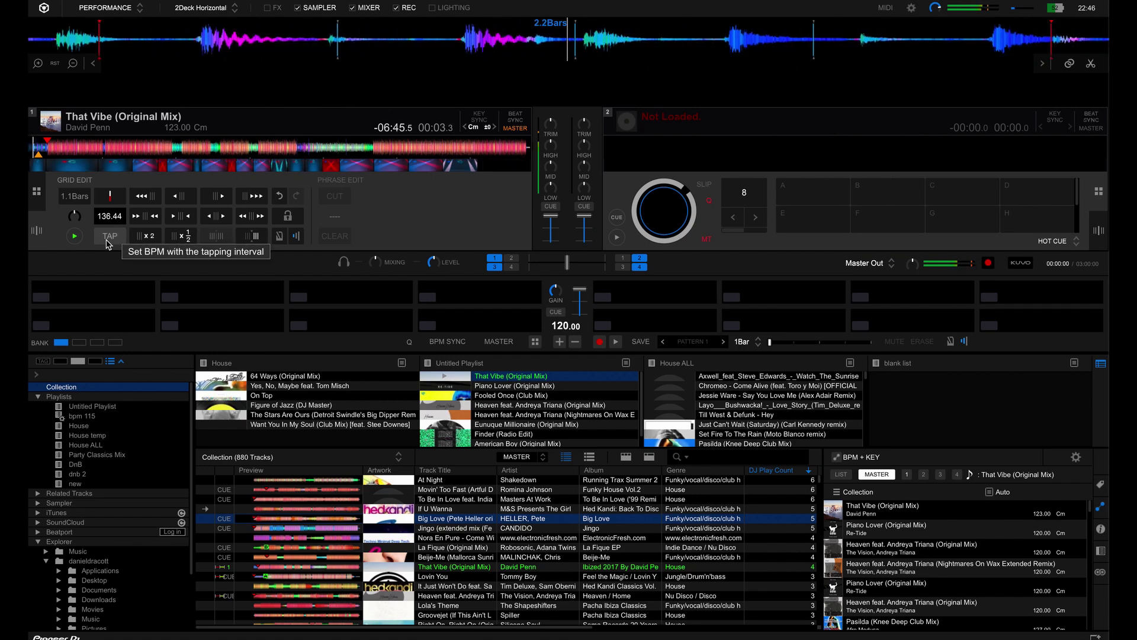
left_click(107, 240)
left_click(106, 239)
left_click(107, 241)
left_click(107, 241)
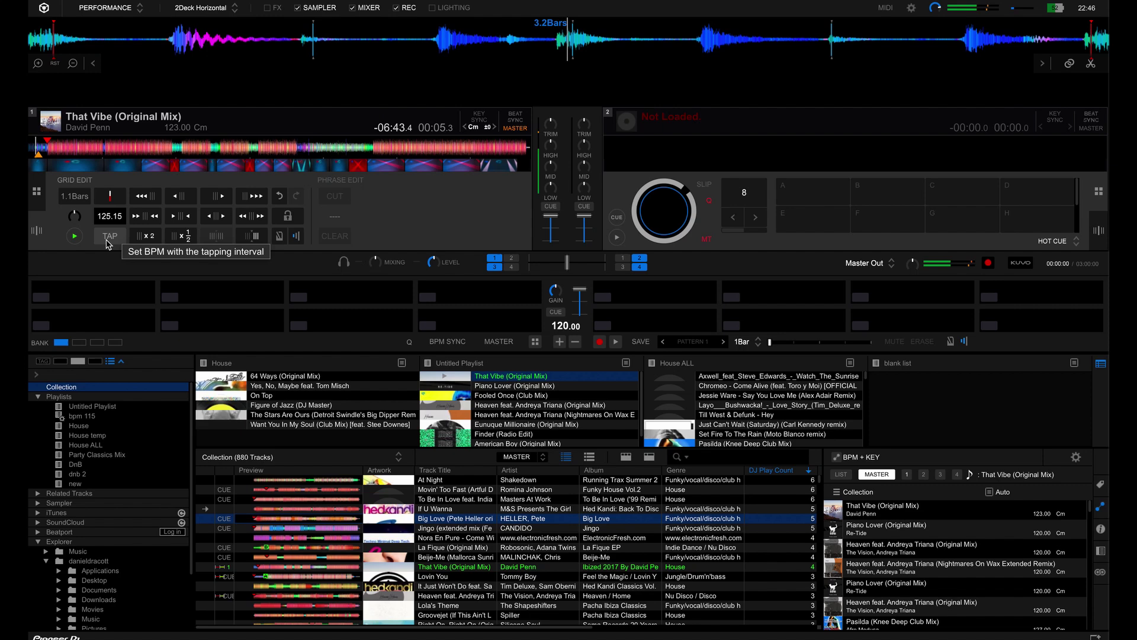
left_click(107, 241)
left_click(107, 241)
left_click(106, 241)
left_click(107, 240)
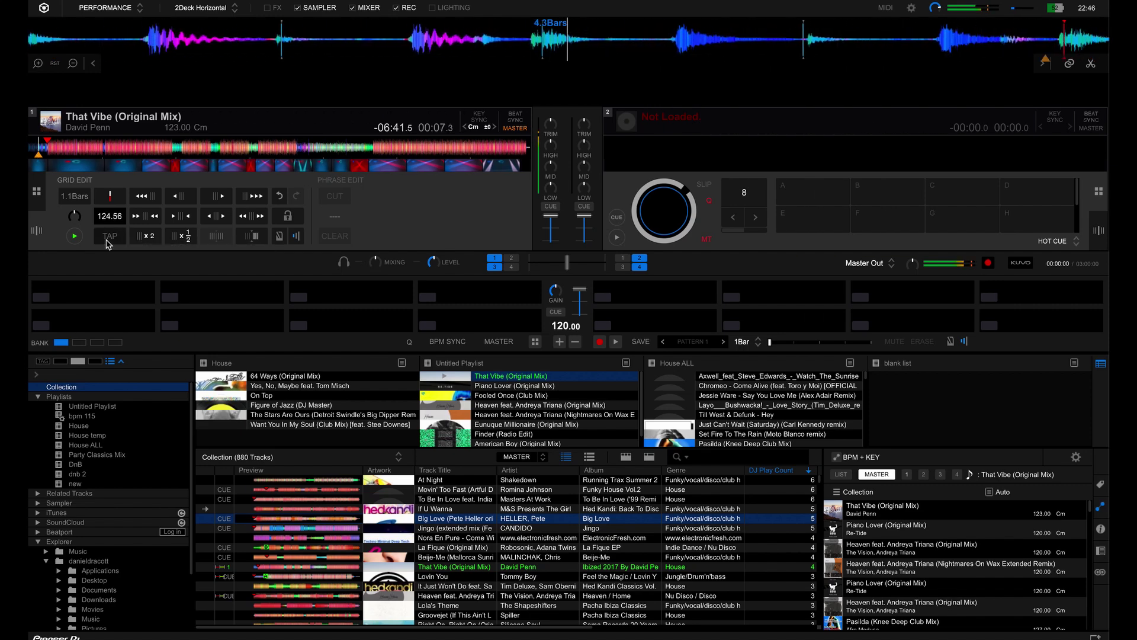
left_click(107, 241)
left_click(107, 241)
left_click(107, 241)
left_click(107, 240)
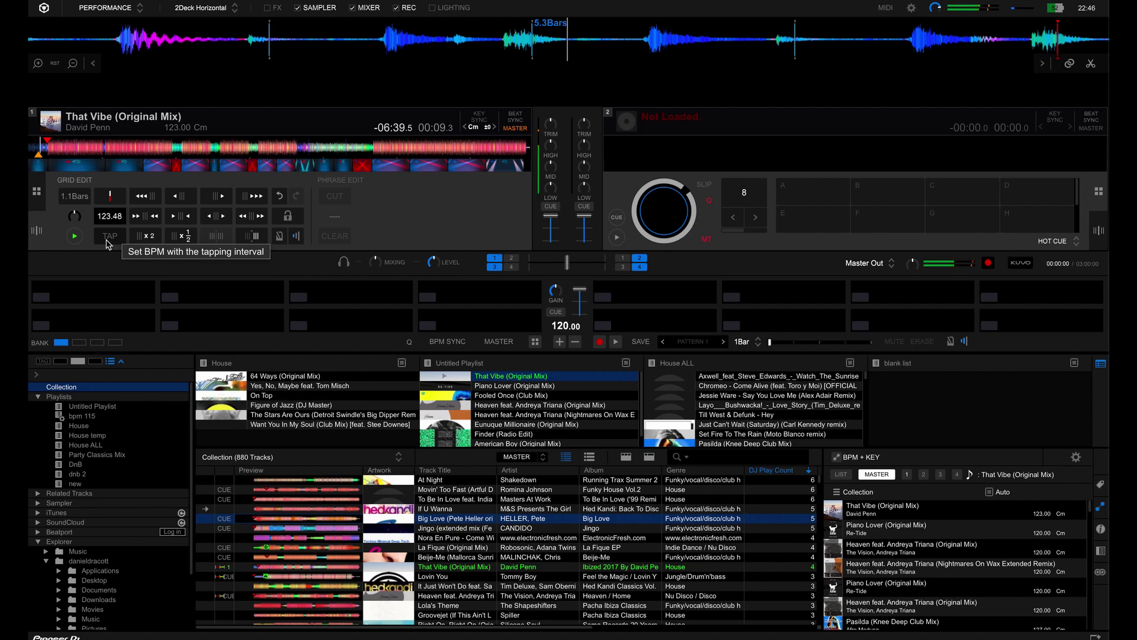
left_click(106, 240)
left_click(107, 240)
left_click(107, 240)
left_click(107, 241)
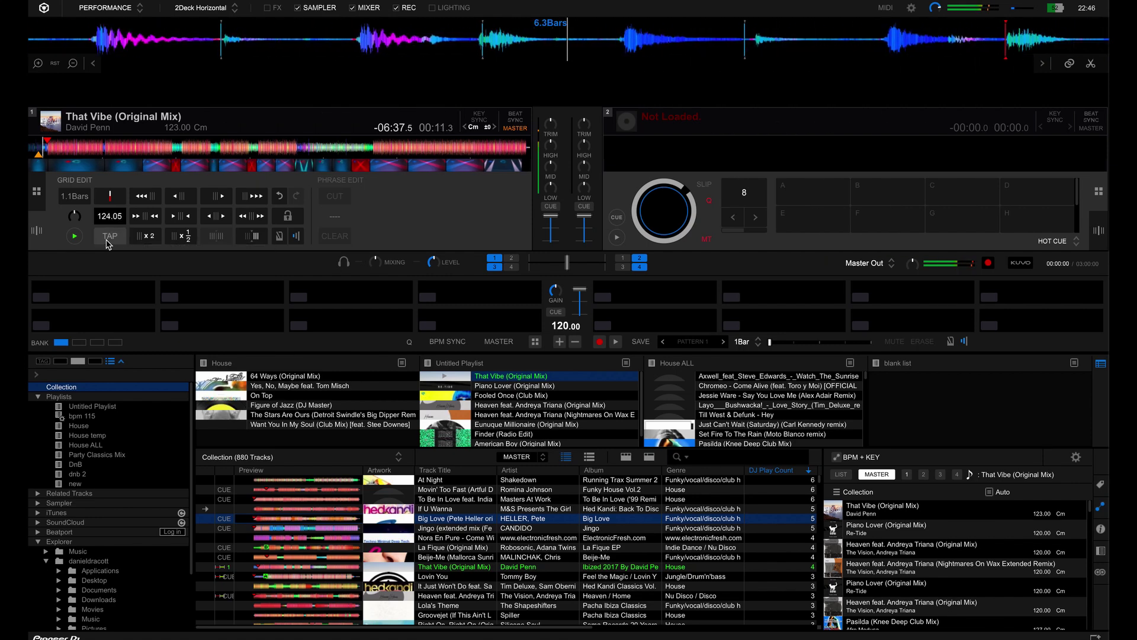
left_click(106, 241)
left_click(107, 240)
left_click(107, 240)
left_click(106, 241)
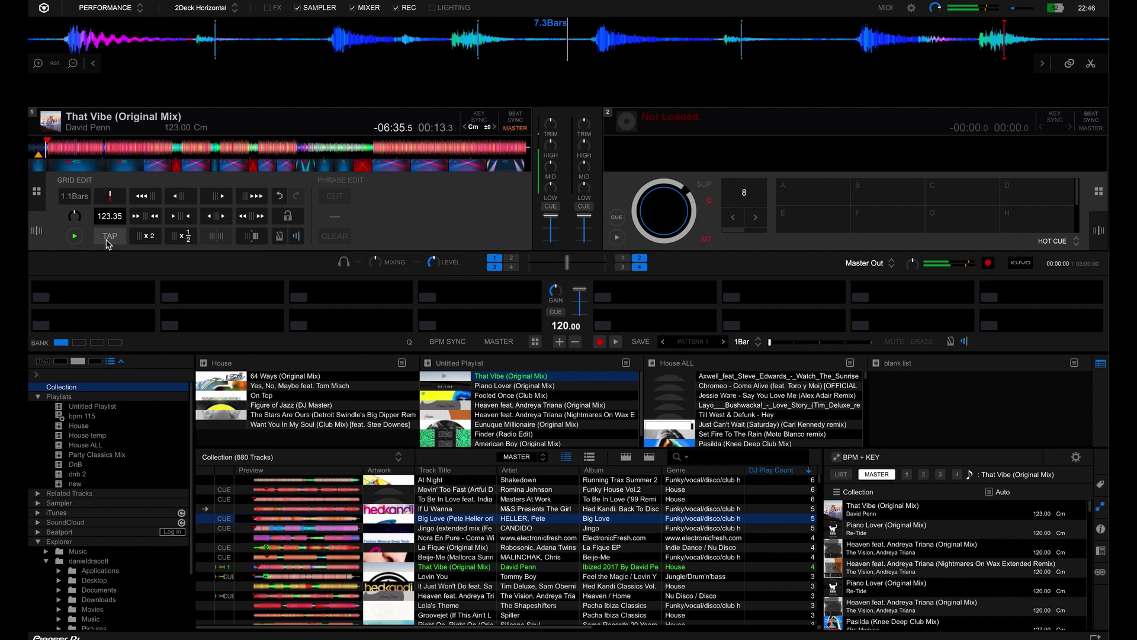
left_click(107, 240)
left_click(107, 241)
left_click(107, 241)
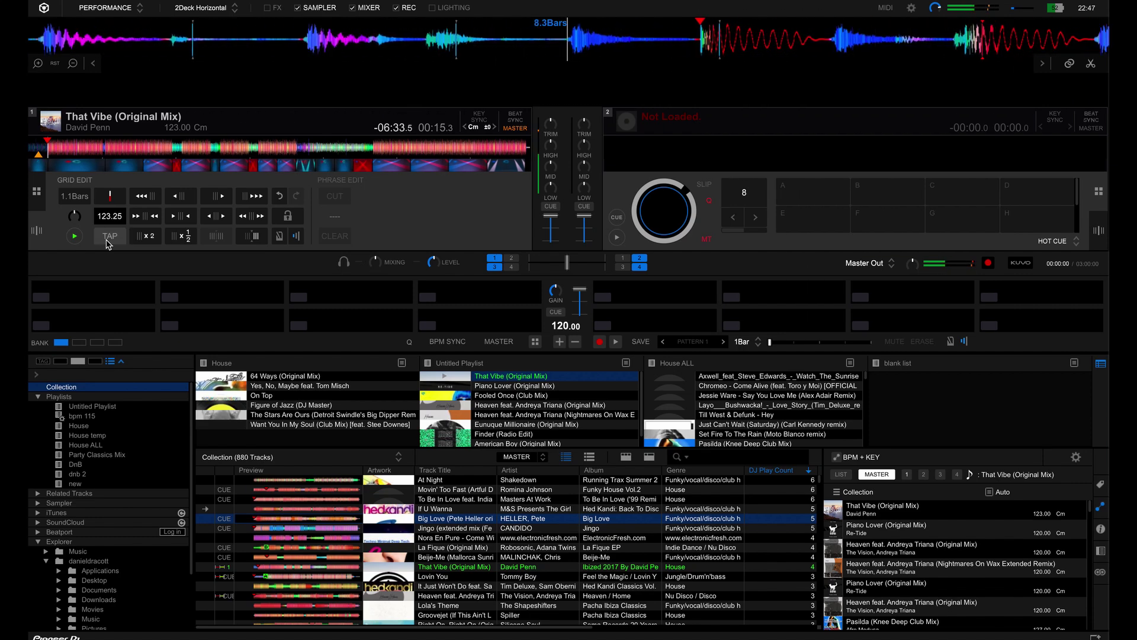
left_click(74, 236)
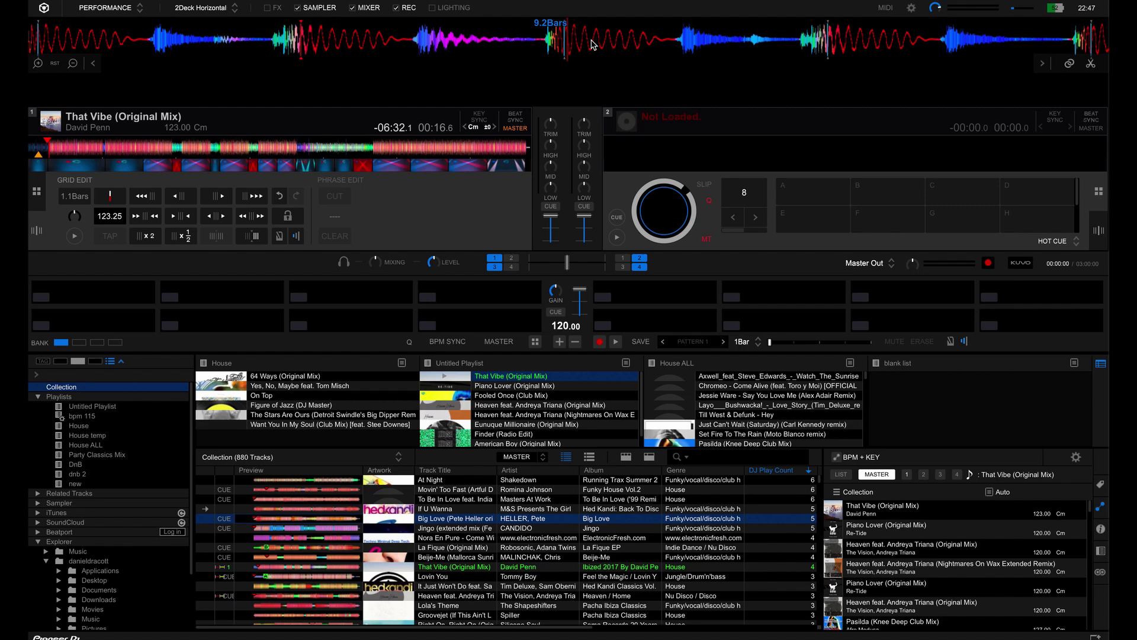
Step: Widen That Vibe's beat-grid spacing seven steps, lowering its tempo slightly
left_click_drag(594, 44, 696, 52)
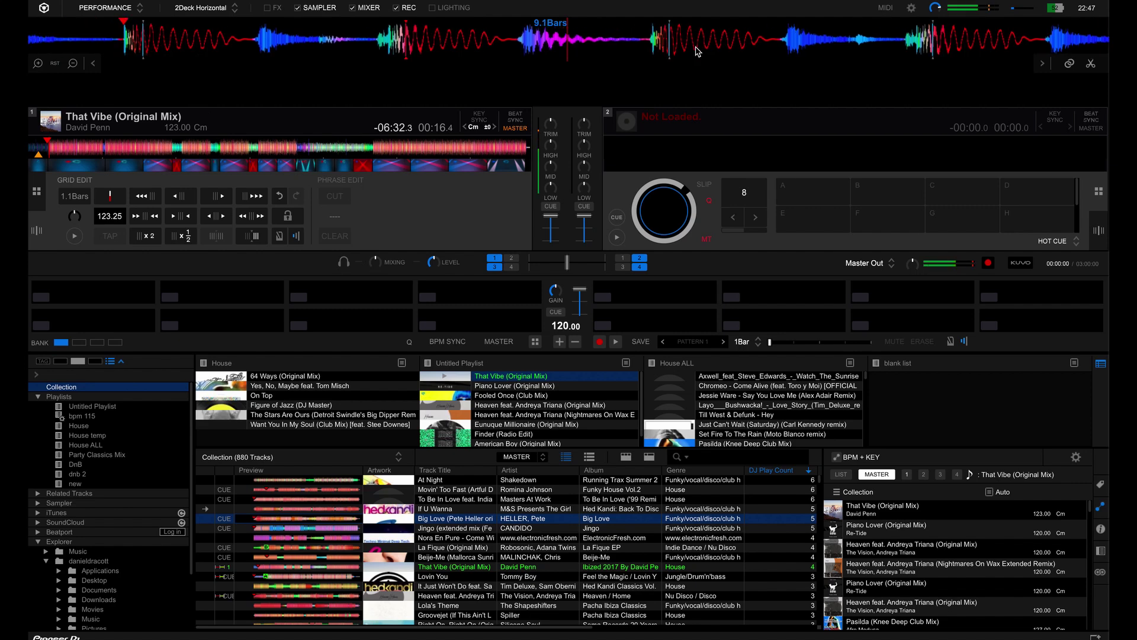
left_click(218, 220)
left_click(218, 220)
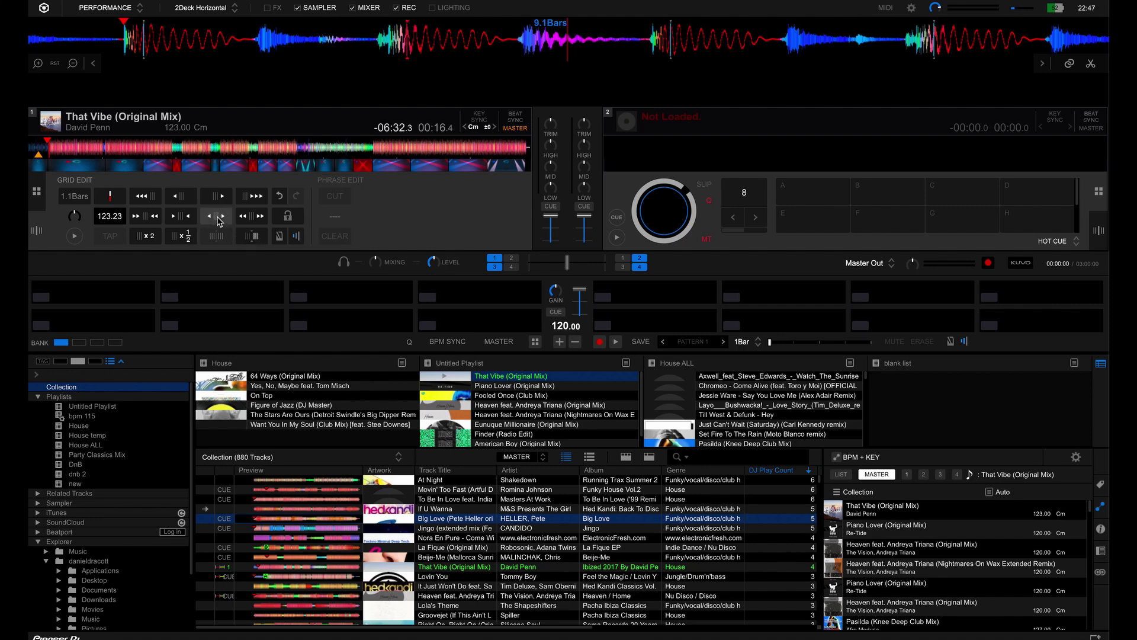
left_click(218, 220)
left_click(218, 221)
left_click(218, 220)
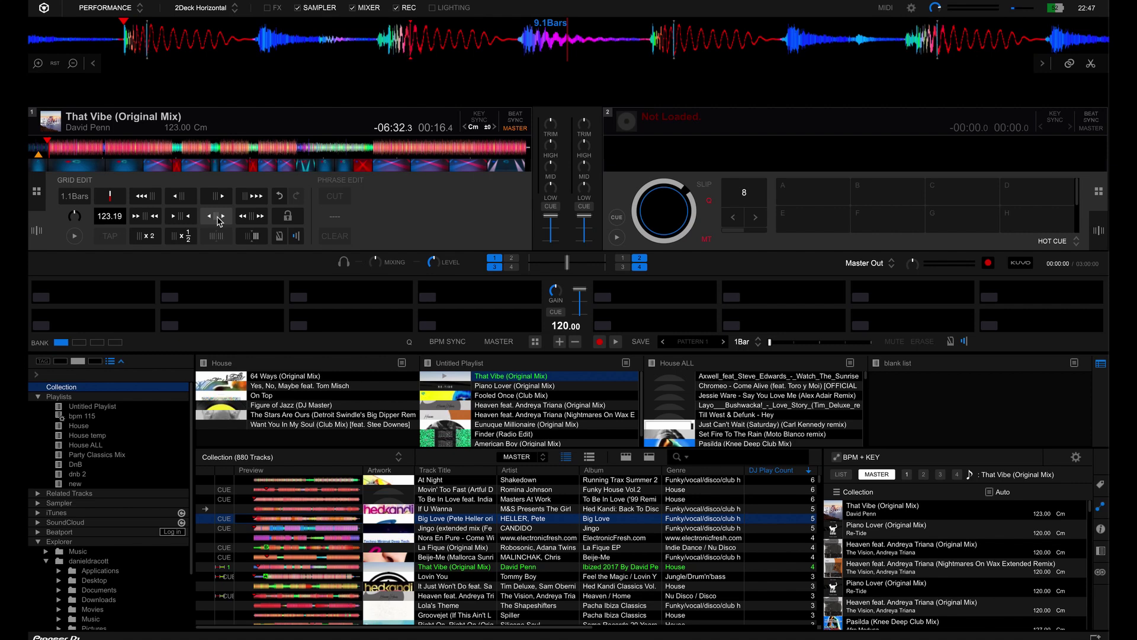
left_click(218, 221)
left_click(218, 220)
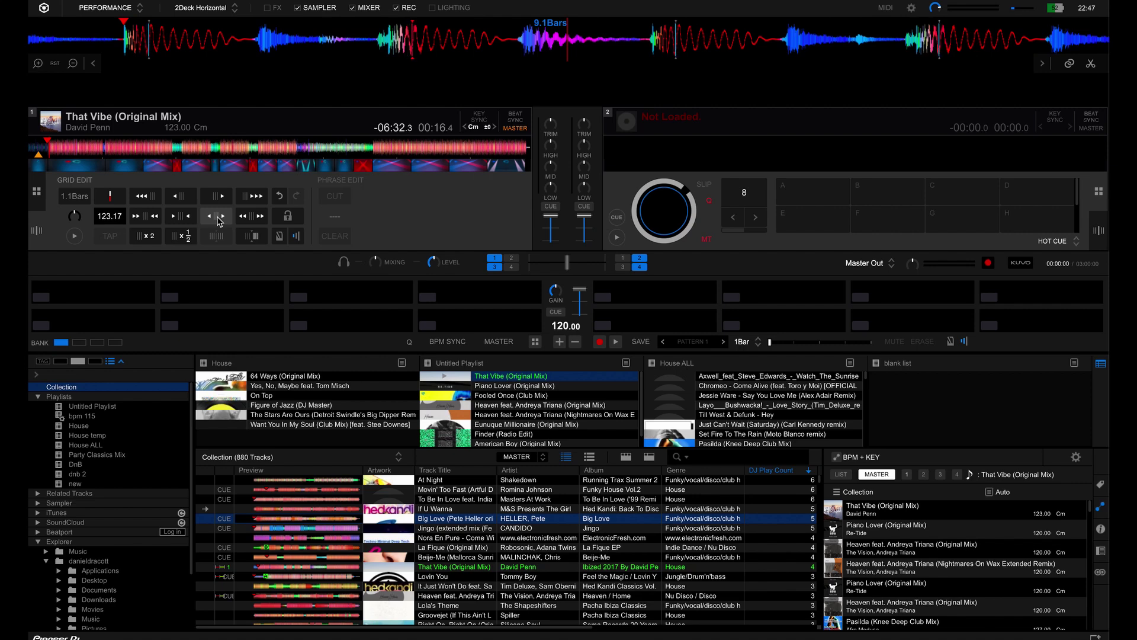
Step: Tighten the beat-grid spacing until the grid tempo reads 123.50 BPM
left_click(178, 217)
left_click(178, 217)
left_click(178, 217)
left_click(178, 217)
left_click(178, 217)
left_click(178, 217)
left_click(178, 216)
left_click(178, 217)
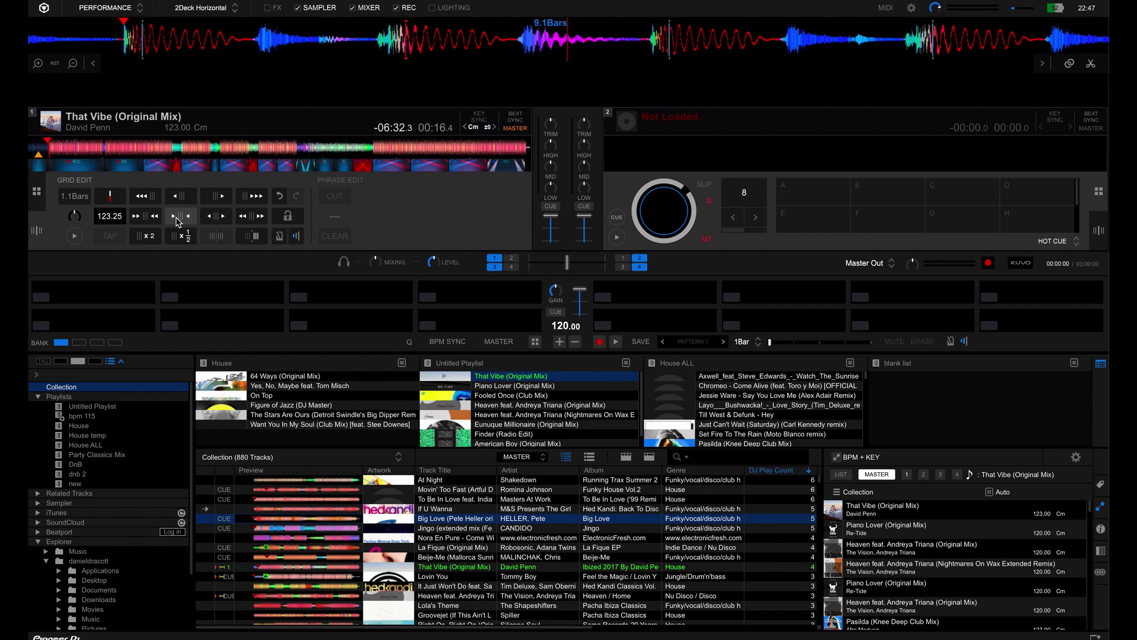
left_click(177, 217)
left_click(178, 217)
left_click(177, 217)
left_click(177, 217)
left_click(178, 217)
left_click(178, 217)
left_click(178, 216)
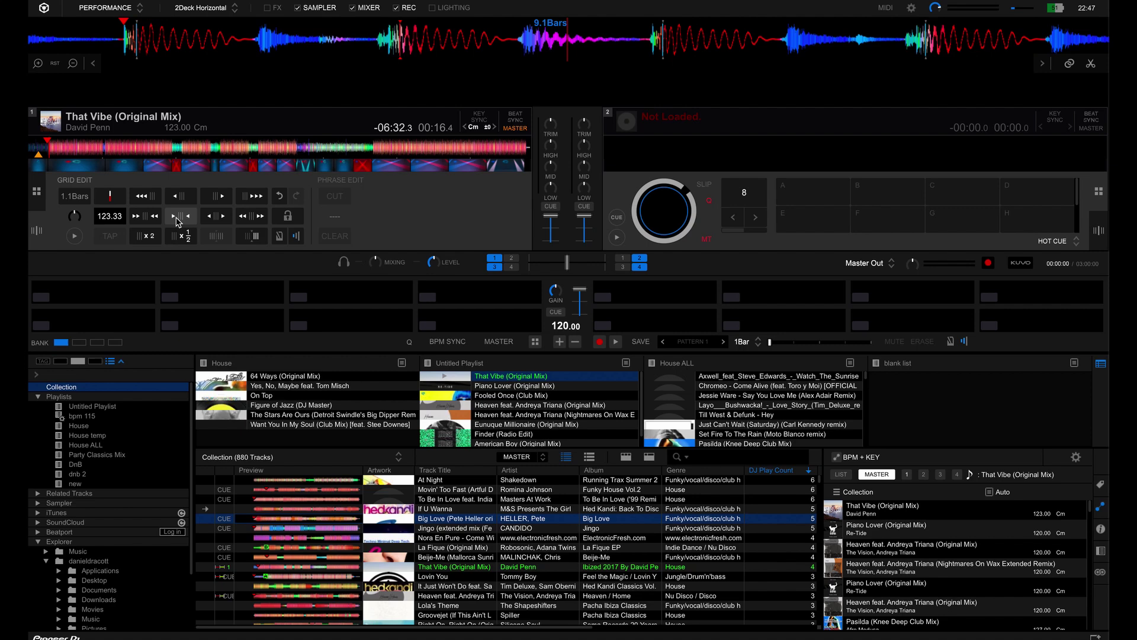
left_click(178, 217)
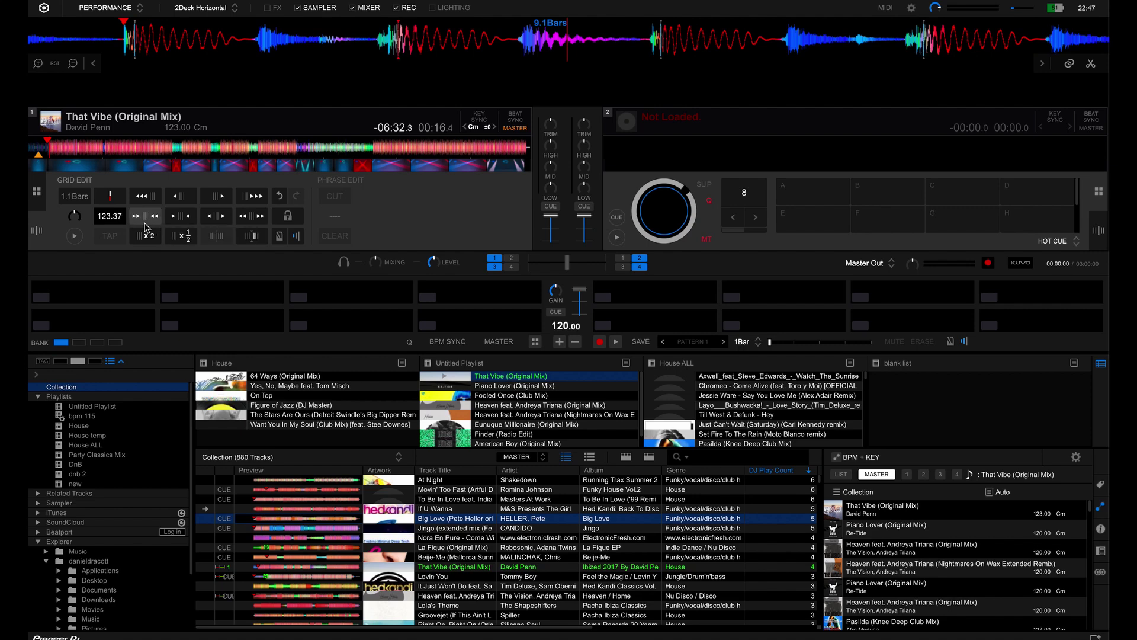
left_click(145, 223)
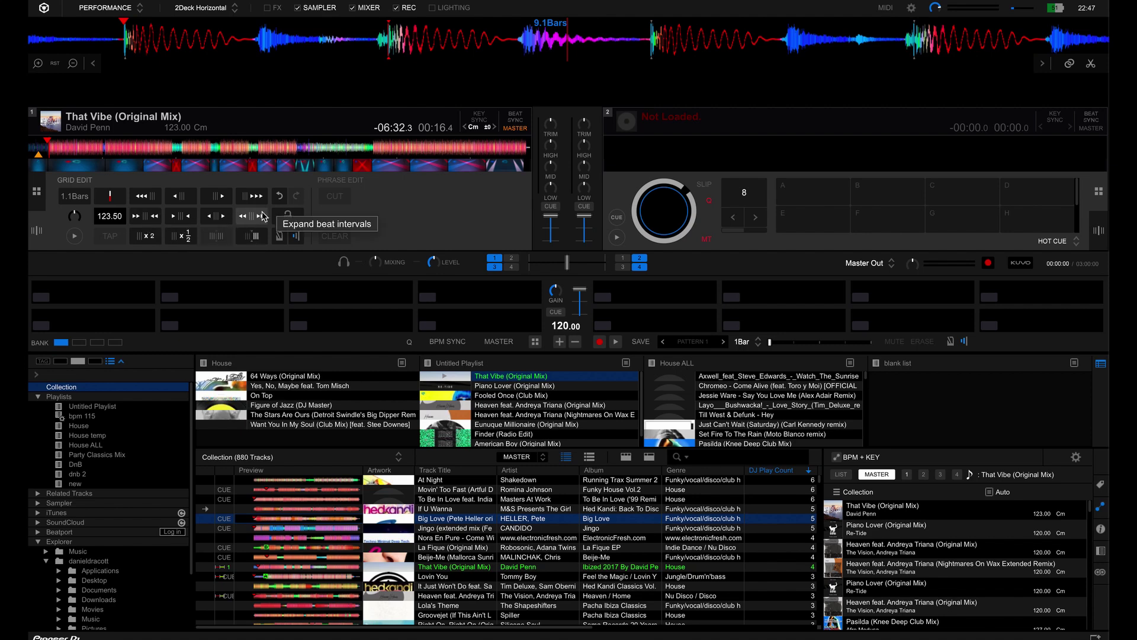
Step: Jump back to That Vibe's start and re-mark its first downbeat as bar 1.1
left_click(30, 155)
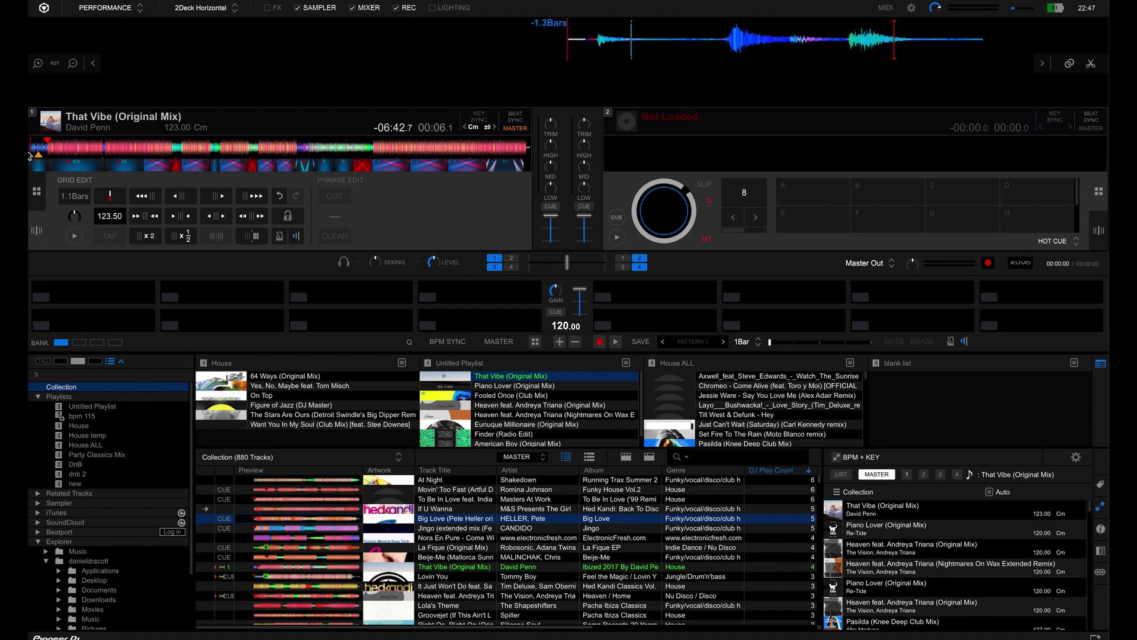
left_click_drag(696, 51, 640, 50)
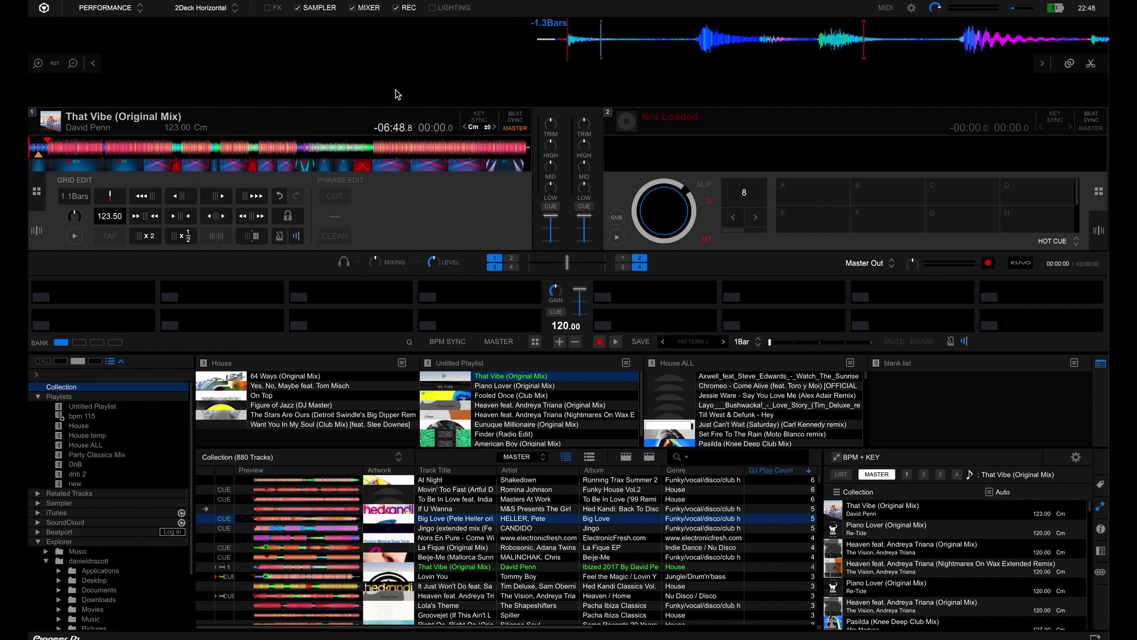
left_click(110, 198)
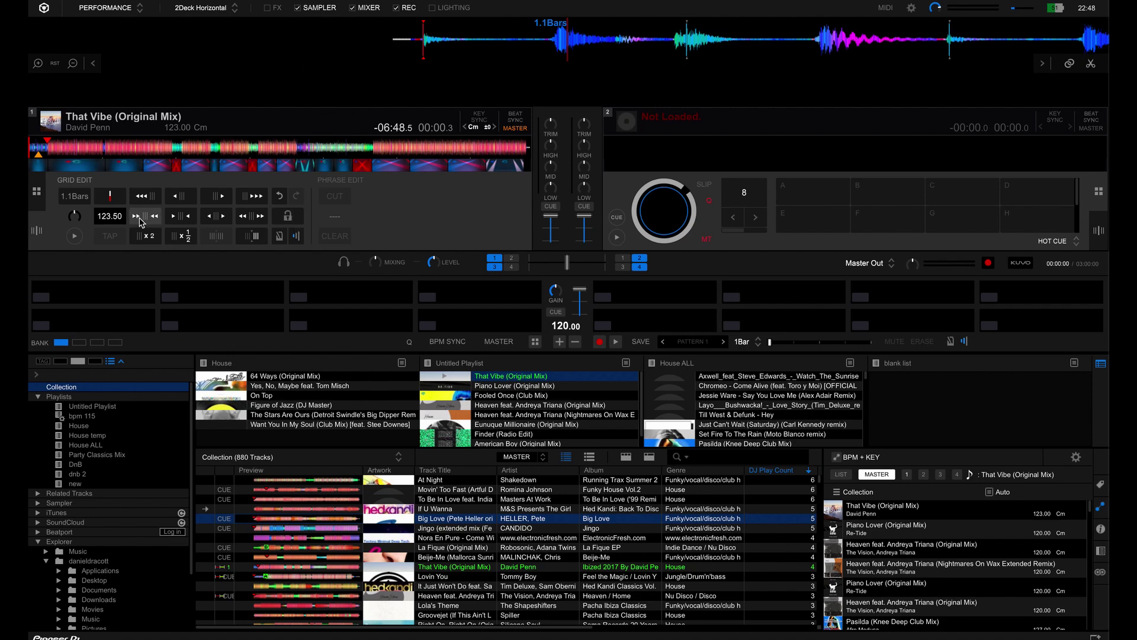
Step: Enter 123.00 as the grid BPM and lock That Vibe's beat grid
double_click(117, 218)
type("123.00")
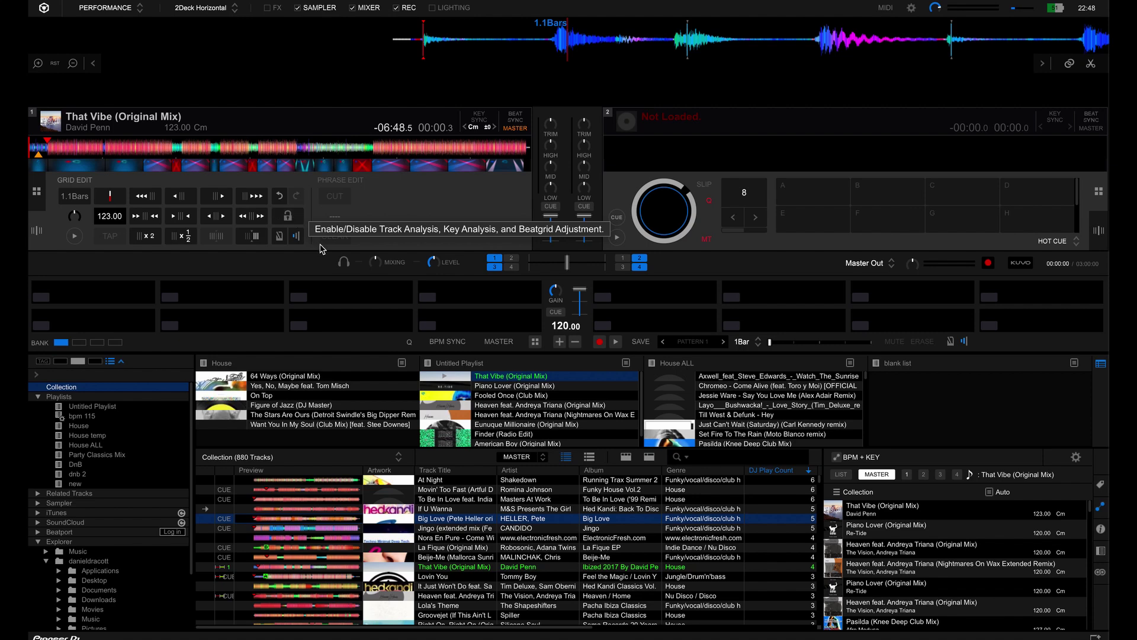
left_click(292, 221)
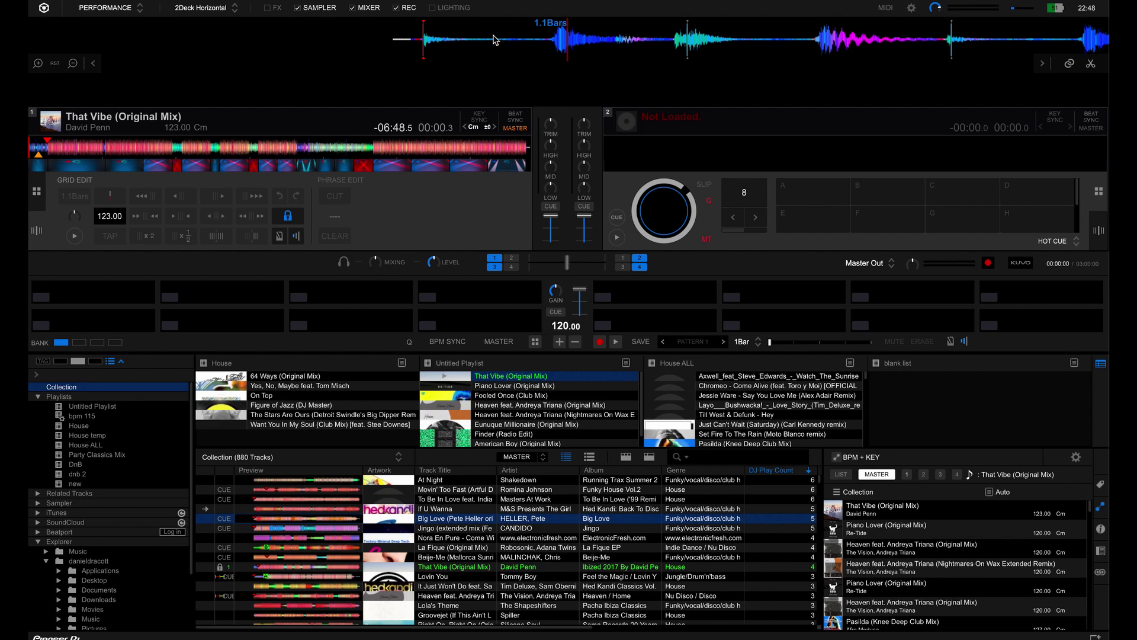
left_click_drag(714, 42, 418, 54)
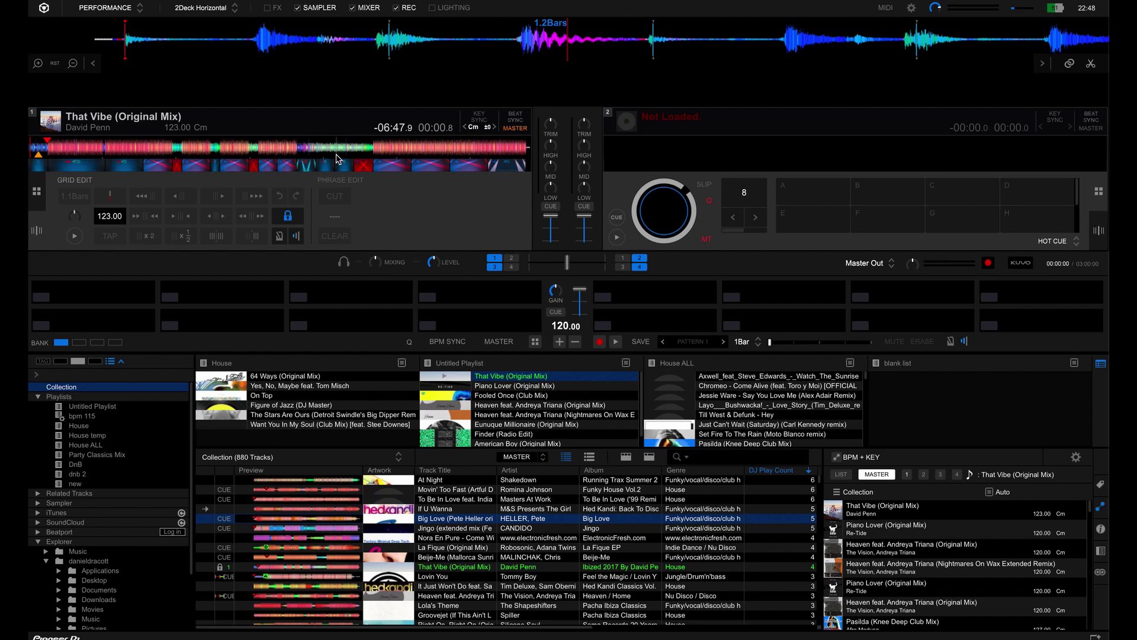
mouse_move(453, 288)
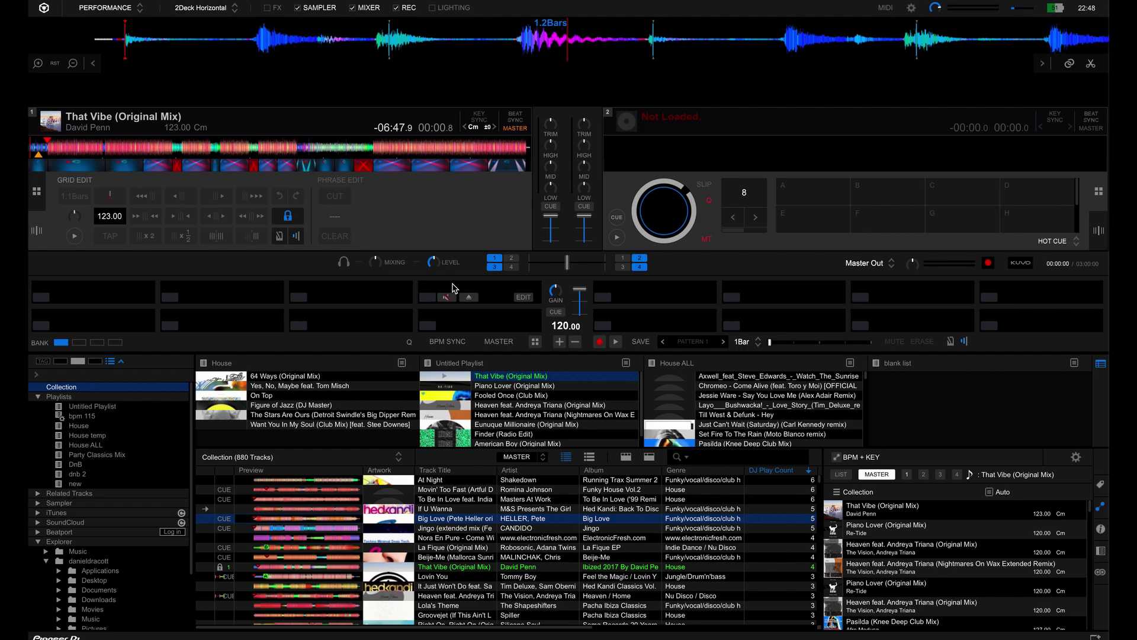
Step: Show deck 1's hot cue pads and set the CUE point exactly on That Vibe's opening beat
left_click(37, 191)
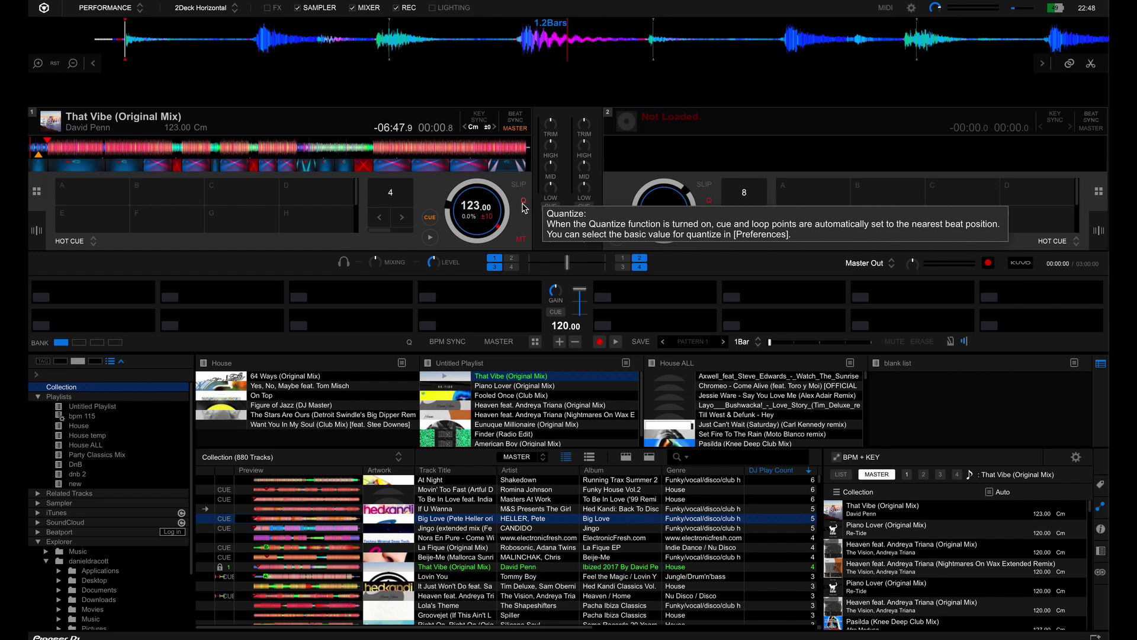
left_click_drag(340, 47, 679, 71)
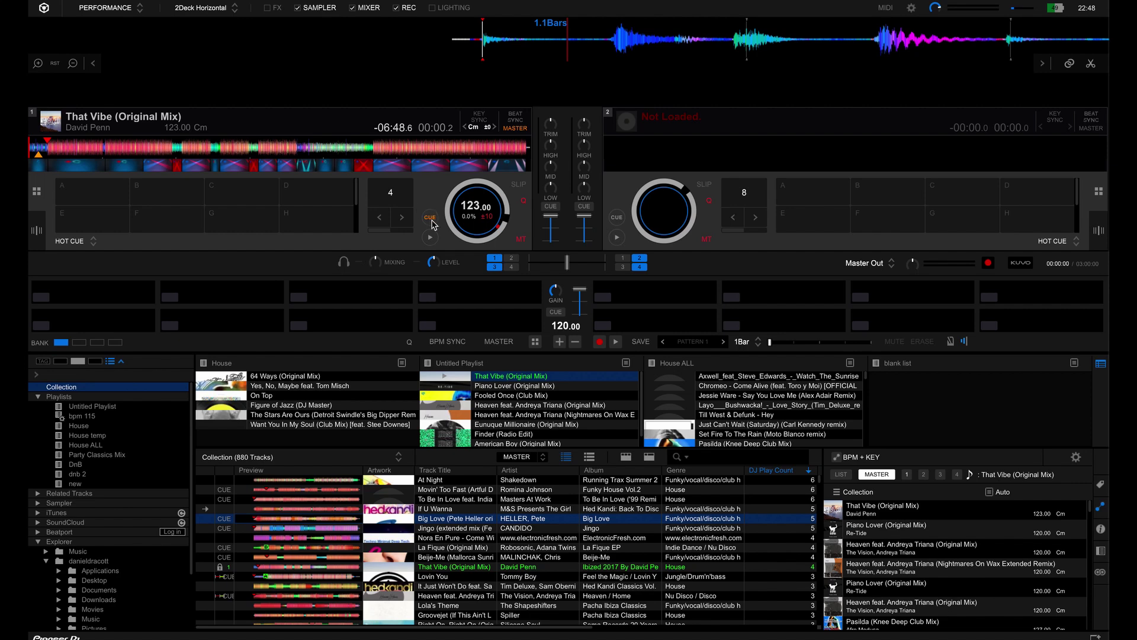
left_click_drag(603, 62, 614, 63)
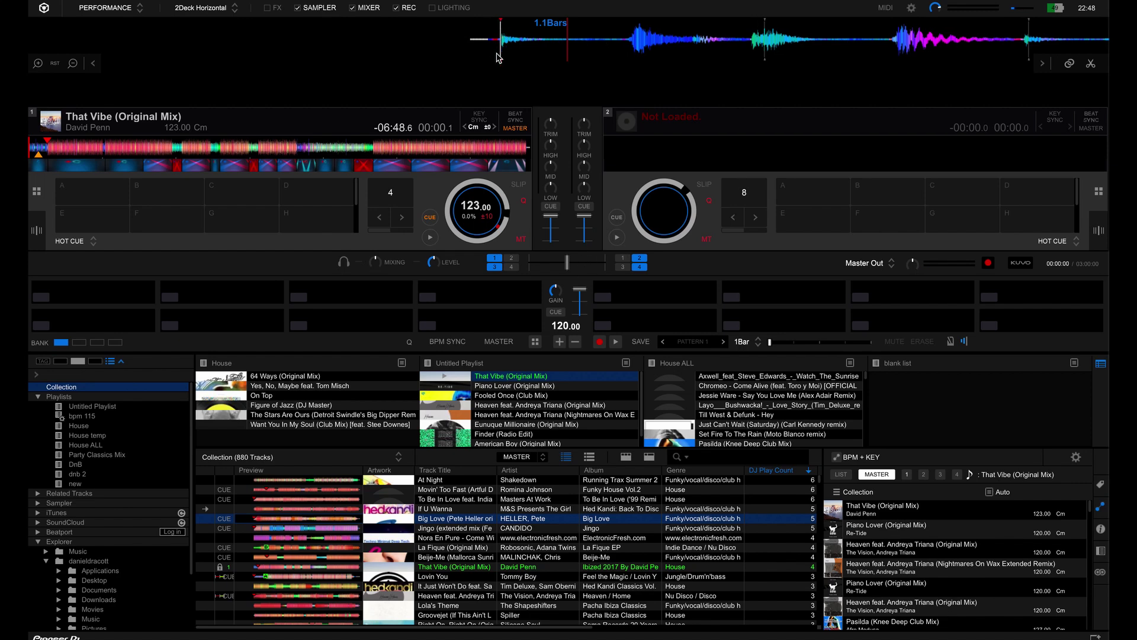
left_click(432, 219)
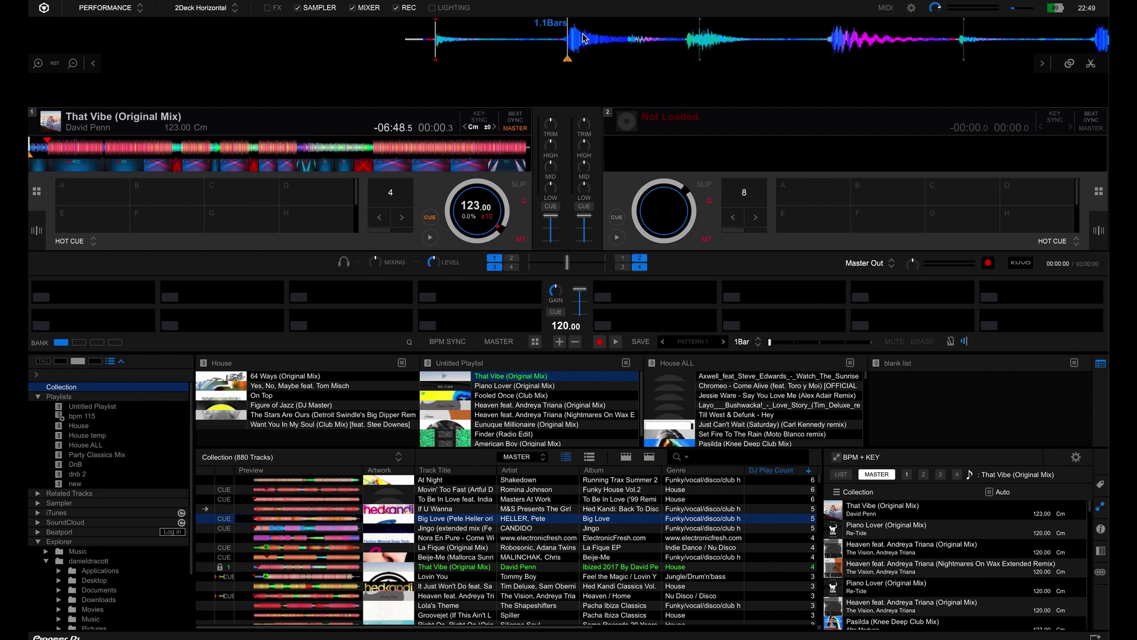
left_click_drag(584, 38, 690, 40)
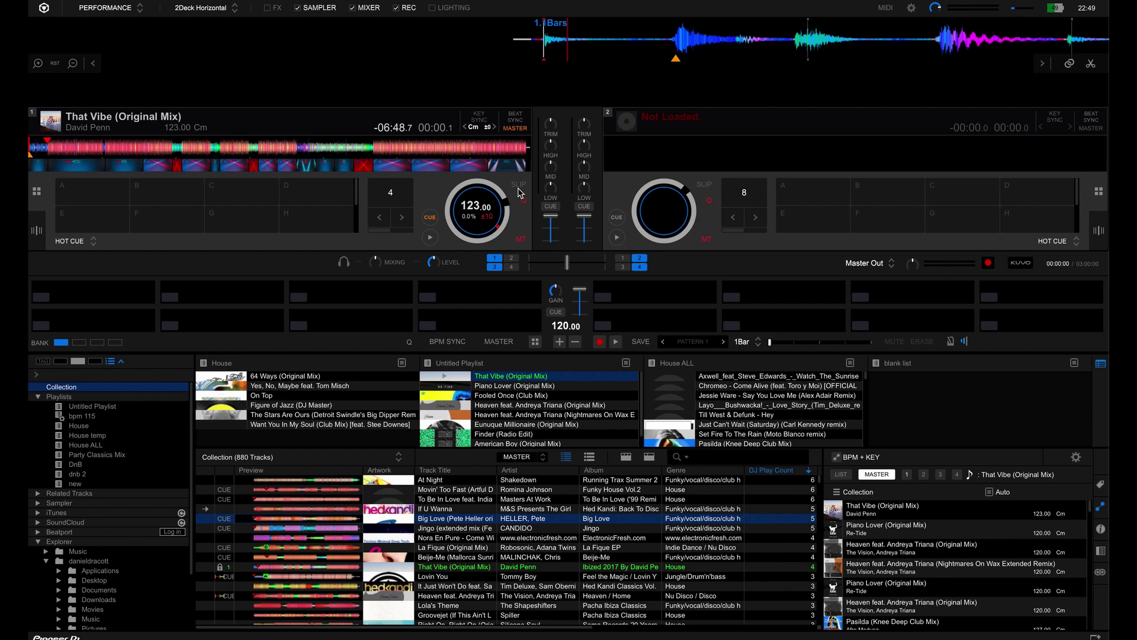
left_click(431, 218)
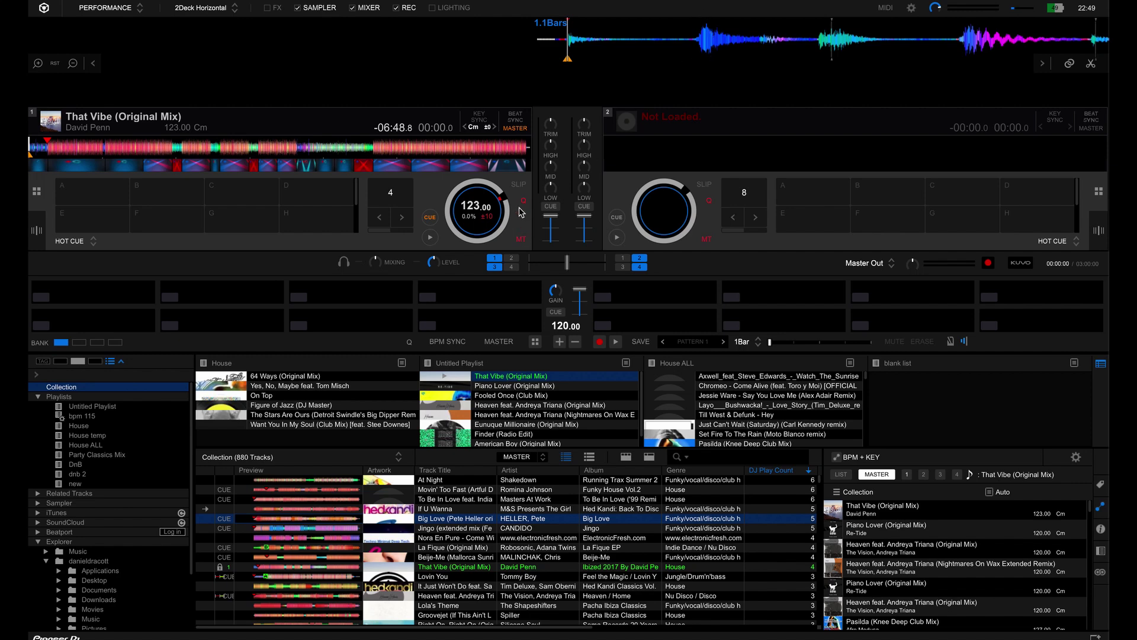
left_click_drag(673, 53, 594, 52)
left_click(431, 217)
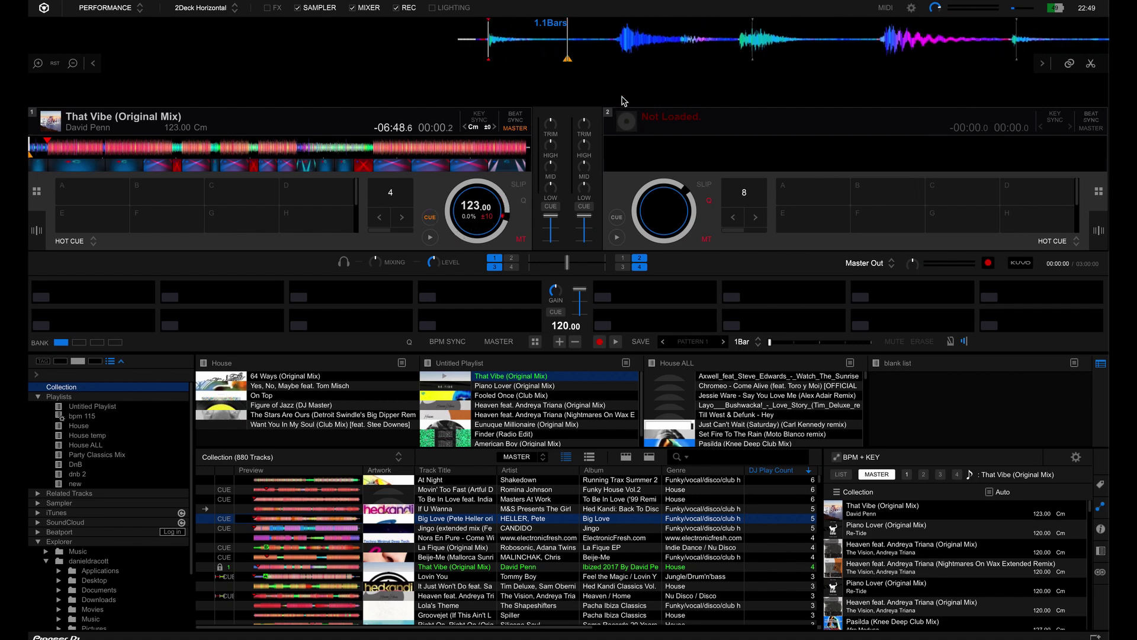